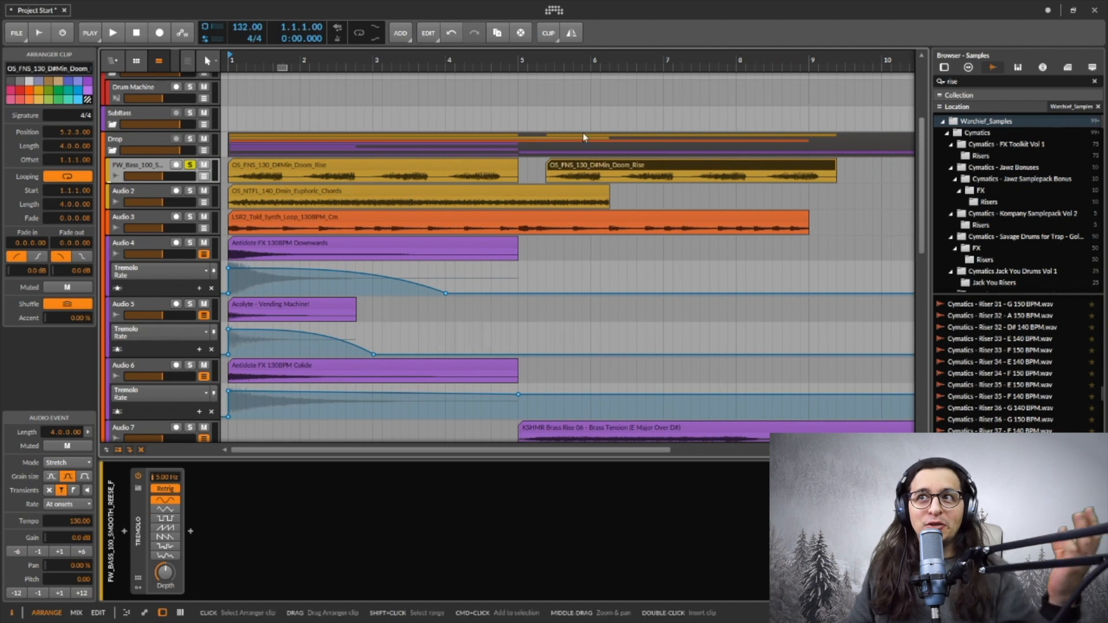
# Step: Delete the OS_FNS_130_D#Min_Doom_Rise clip after bar 5 and play the remaining bass clip from bar 1
pyautogui.click(635, 167)
pyautogui.press('Delete')
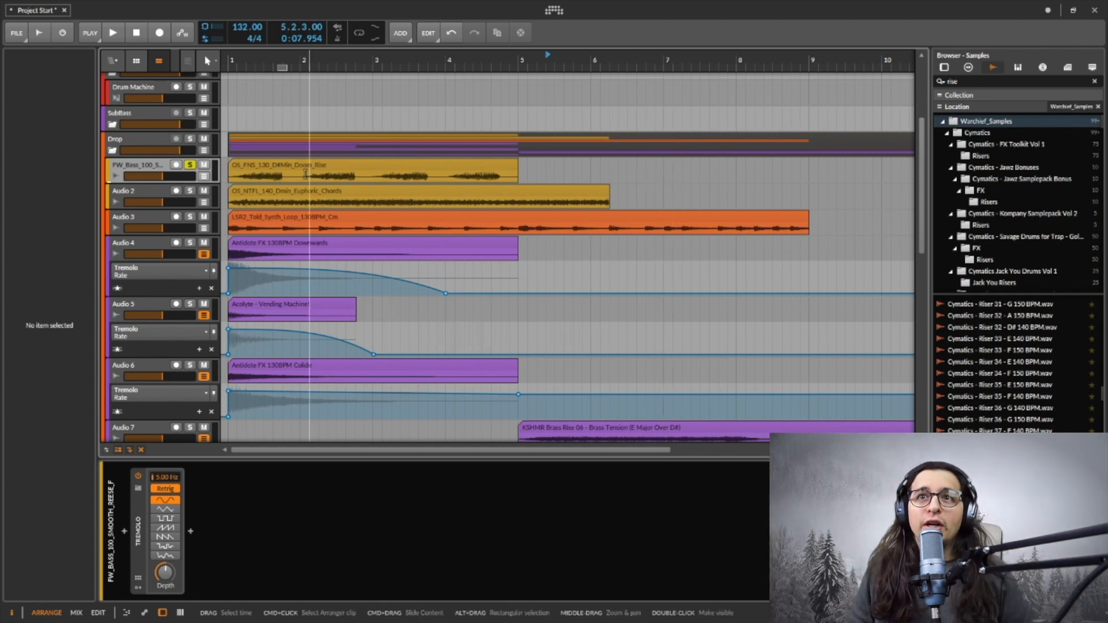
pyautogui.click(230, 176)
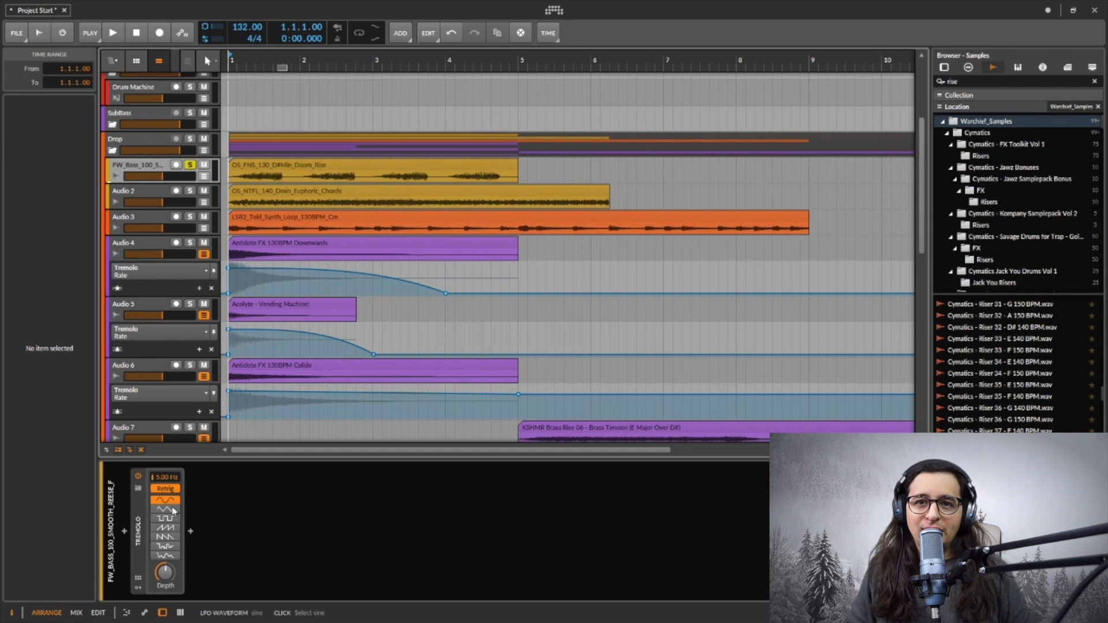
pyautogui.press('space')
pyautogui.scroll(4, 237, 286)
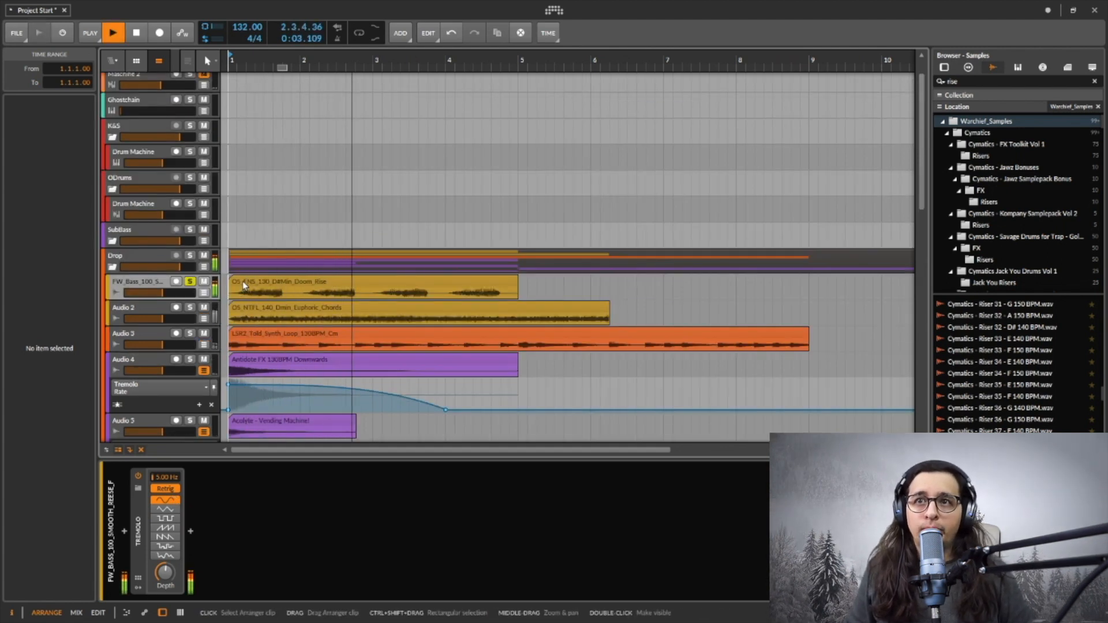
pyautogui.press('space')
# Step: Listen to the soloed bass track with its Tremolo bypassed, and re-enable the effect after playback
pyautogui.click(190, 282)
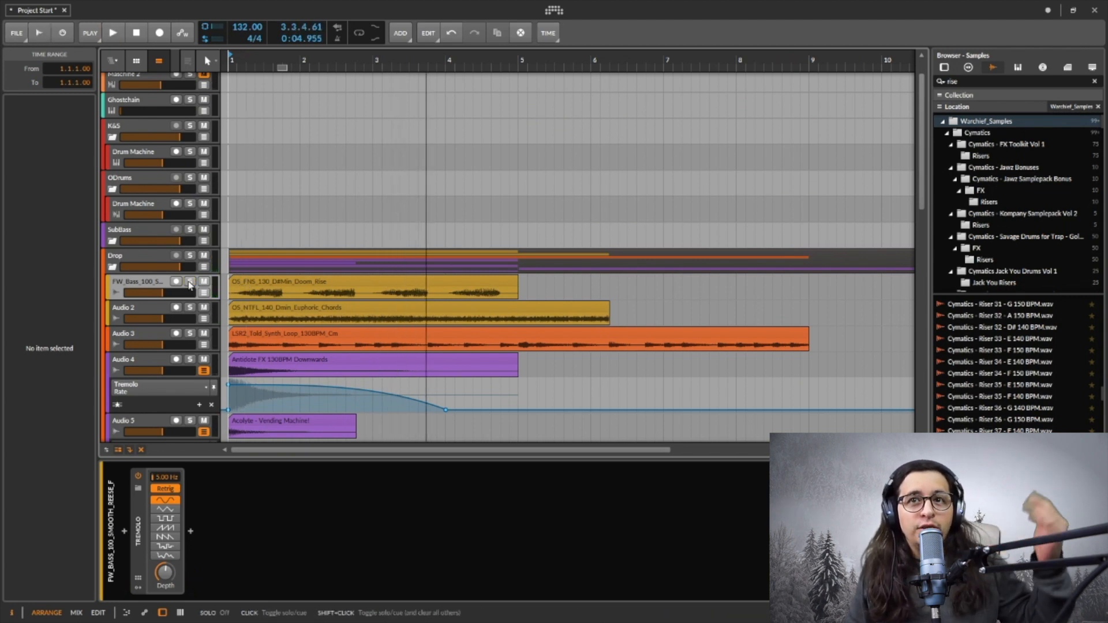
pyautogui.click(190, 283)
pyautogui.click(140, 475)
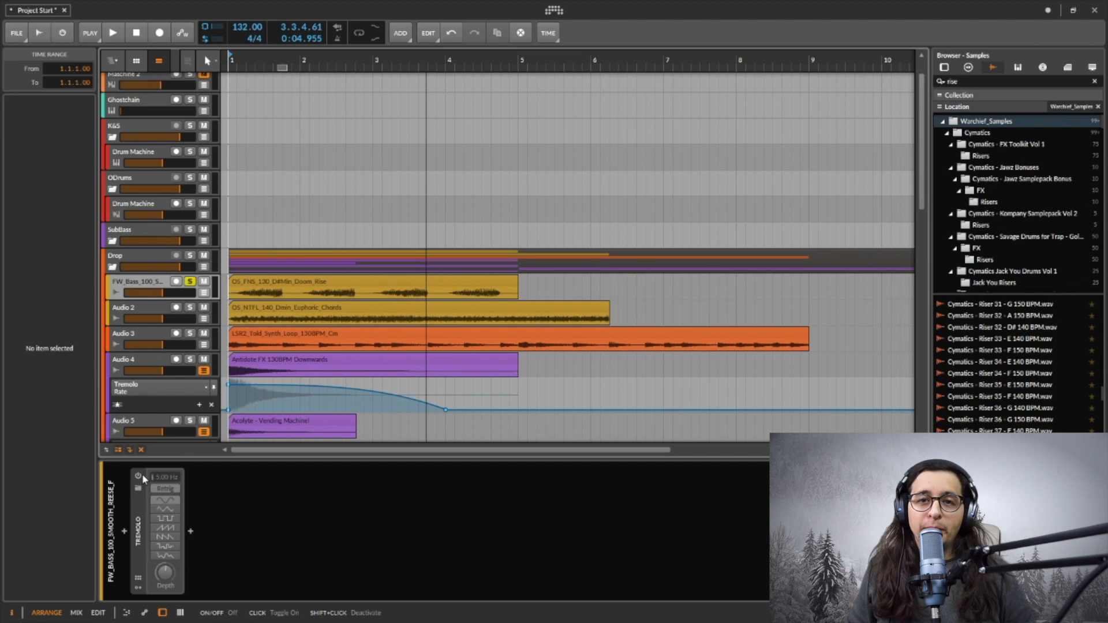
pyautogui.press('space')
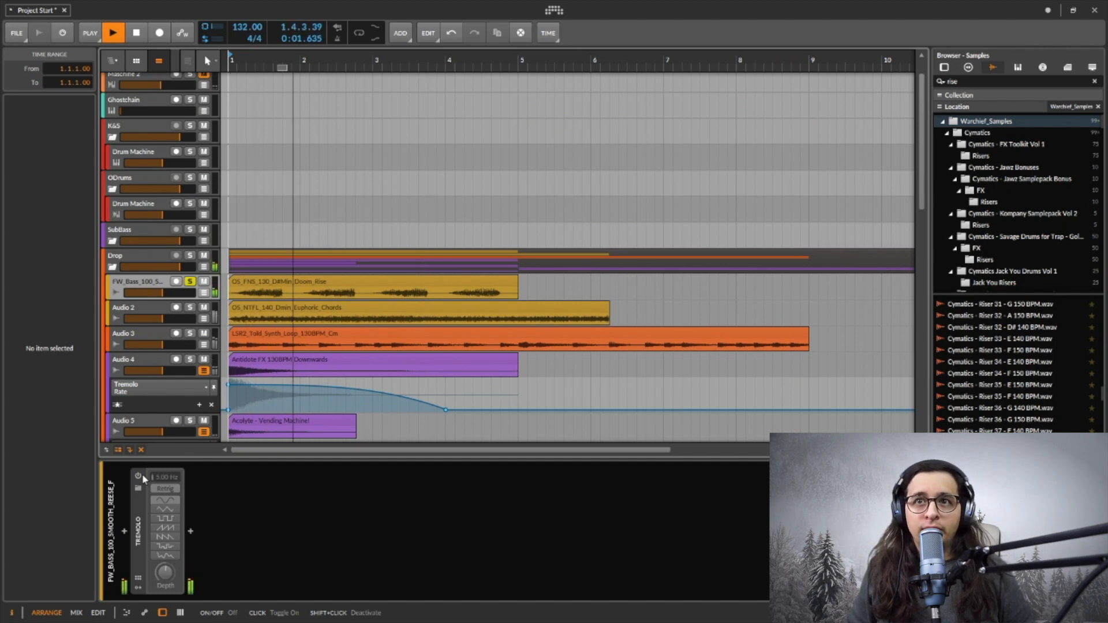
pyautogui.press('space')
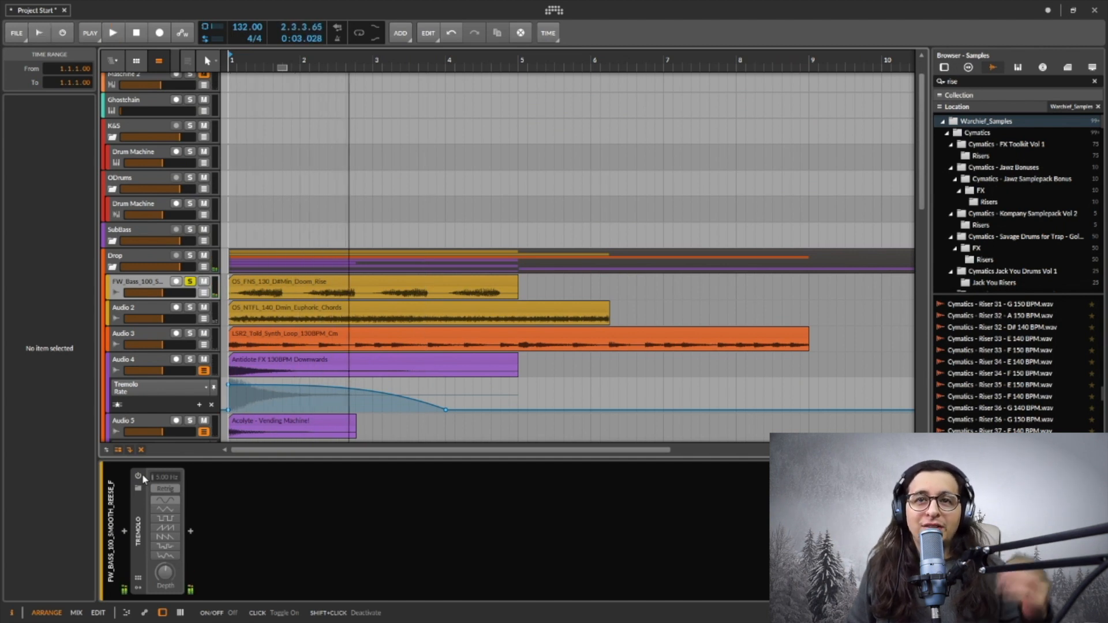
pyautogui.click(142, 473)
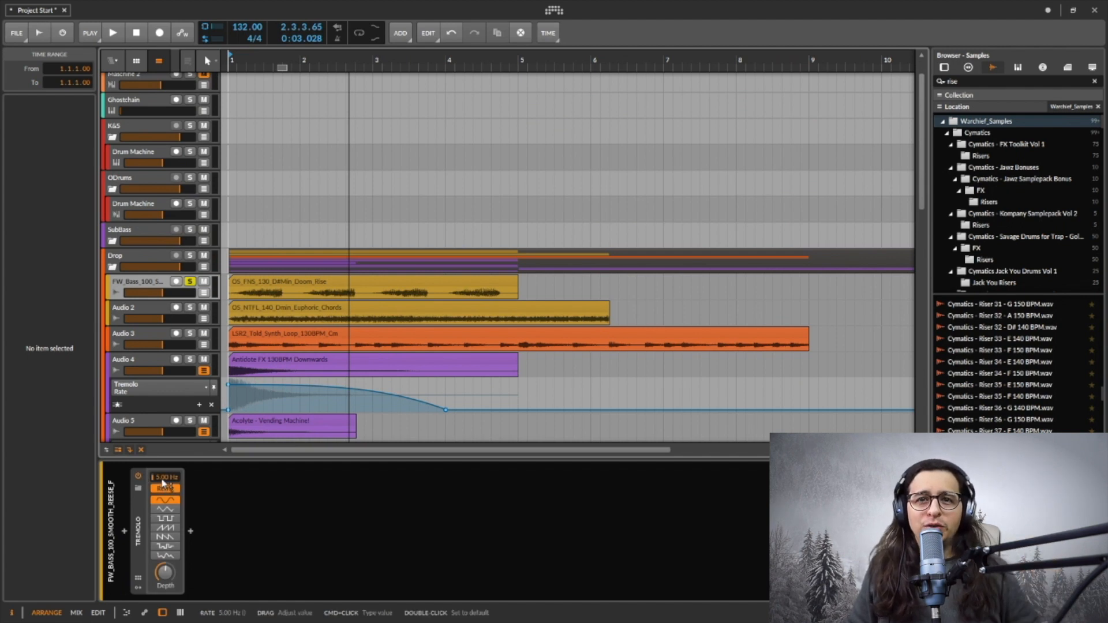
# Step: Try faster Tremolo rates of 10 Hz and 31.6 Hz on the bass track during playback
pyautogui.keyDown('ctrl'); pyautogui.click(164, 478); pyautogui.keyUp('ctrl')
pyautogui.write('10')
pyautogui.press('Return')
pyautogui.press('space')
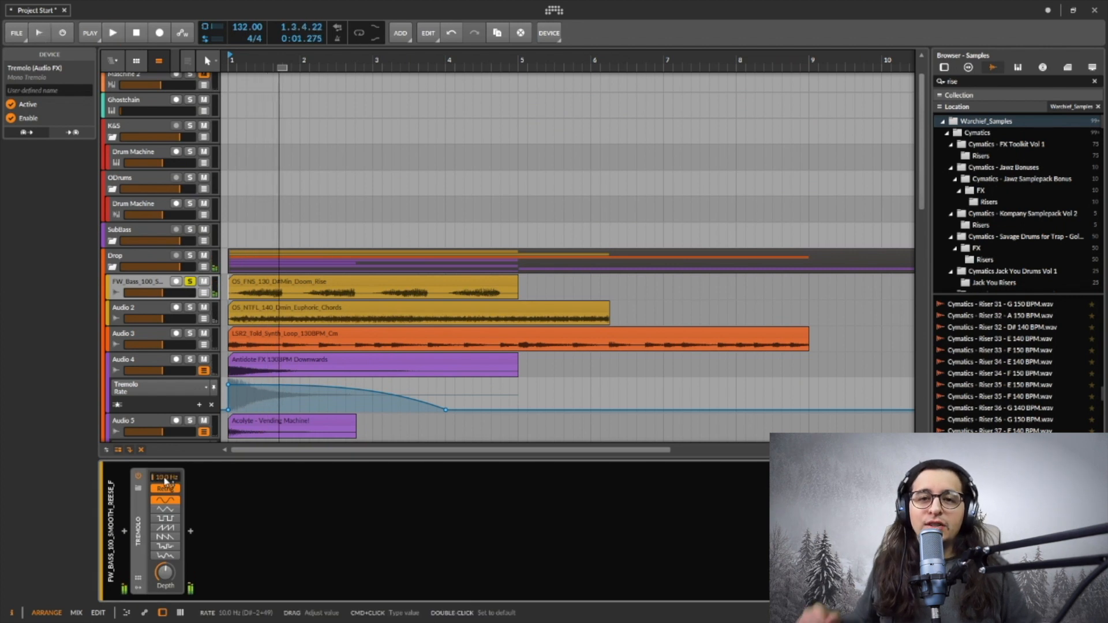
pyautogui.moveTo(164, 478); pyautogui.dragTo(164, 438)
pyautogui.press('space')
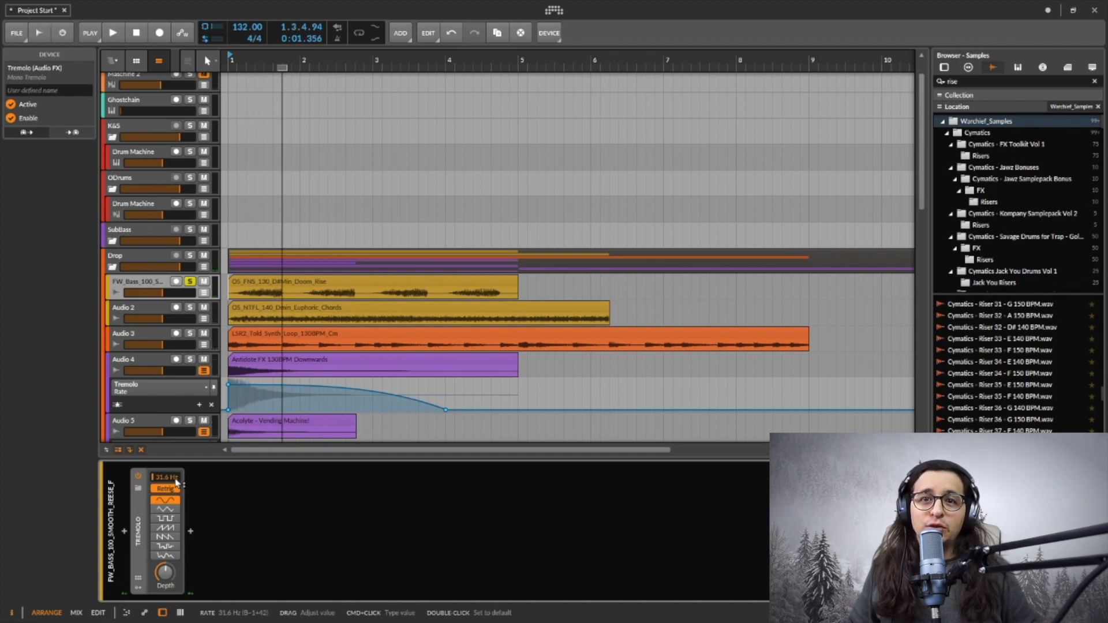
# Step: Set the bass track's Tremolo rate to 5 Hz and play it from bar 1
pyautogui.keyDown('ctrl'); pyautogui.click(173, 479); pyautogui.keyUp('ctrl')
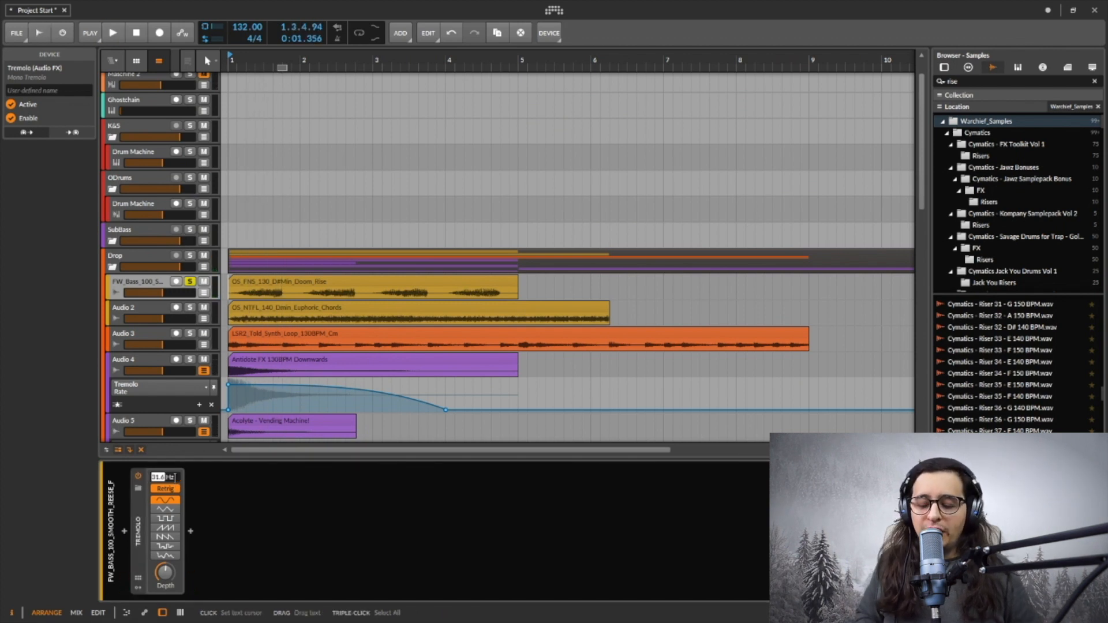
pyautogui.write('5')
pyautogui.press('Return')
pyautogui.press('space')
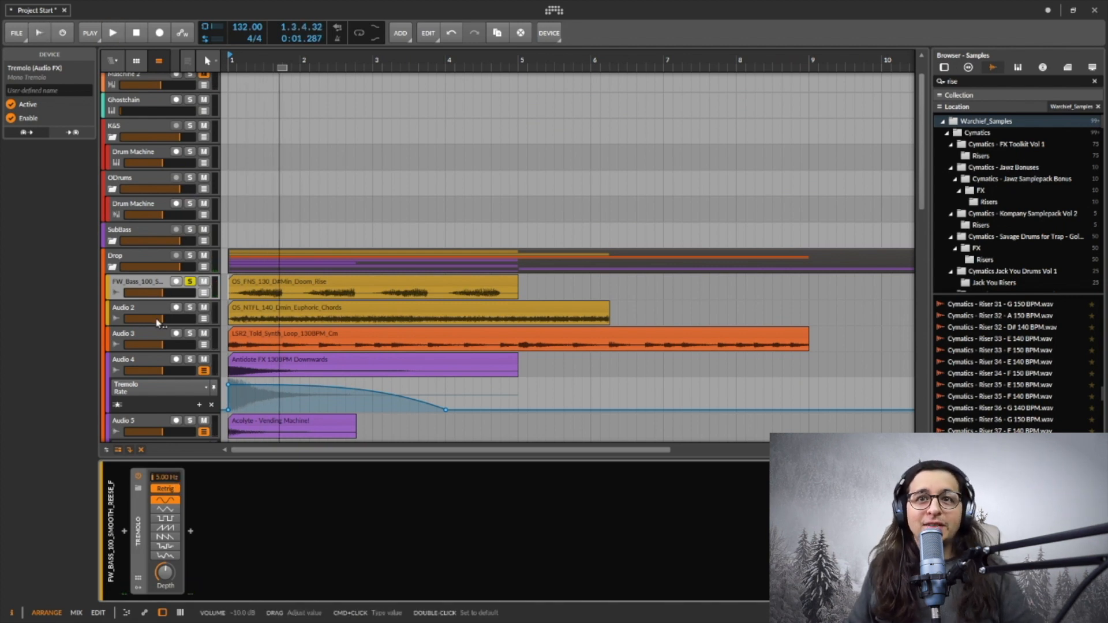
# Step: Solo Audio 2 and compare its sound with the Tremolo bypassed and with it re-enabled
pyautogui.click(189, 307)
pyautogui.click(139, 476)
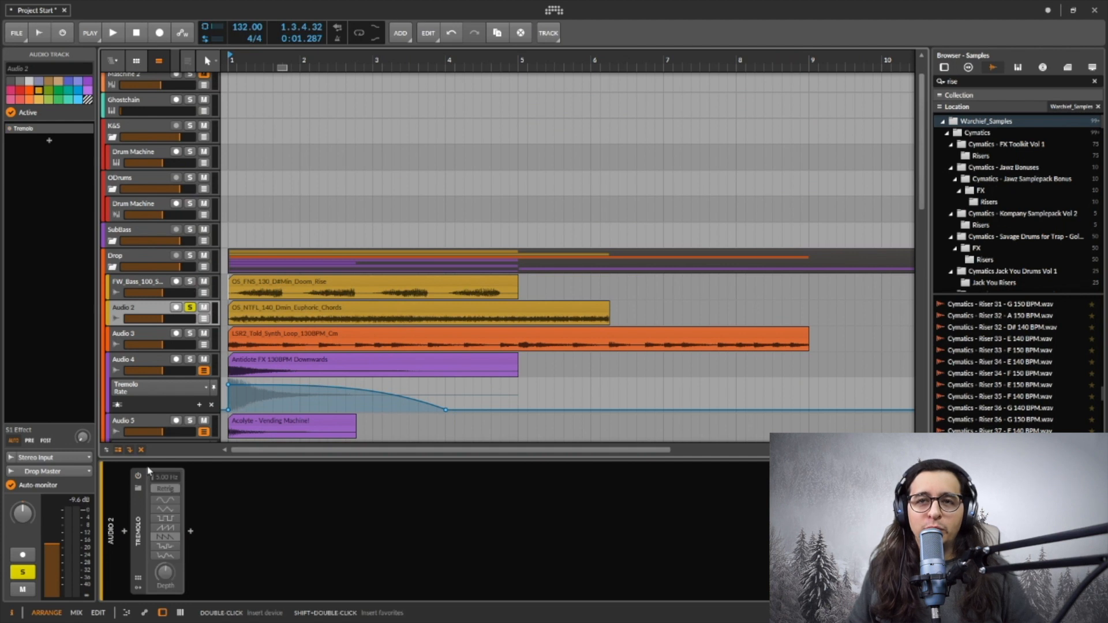
pyautogui.press('space')
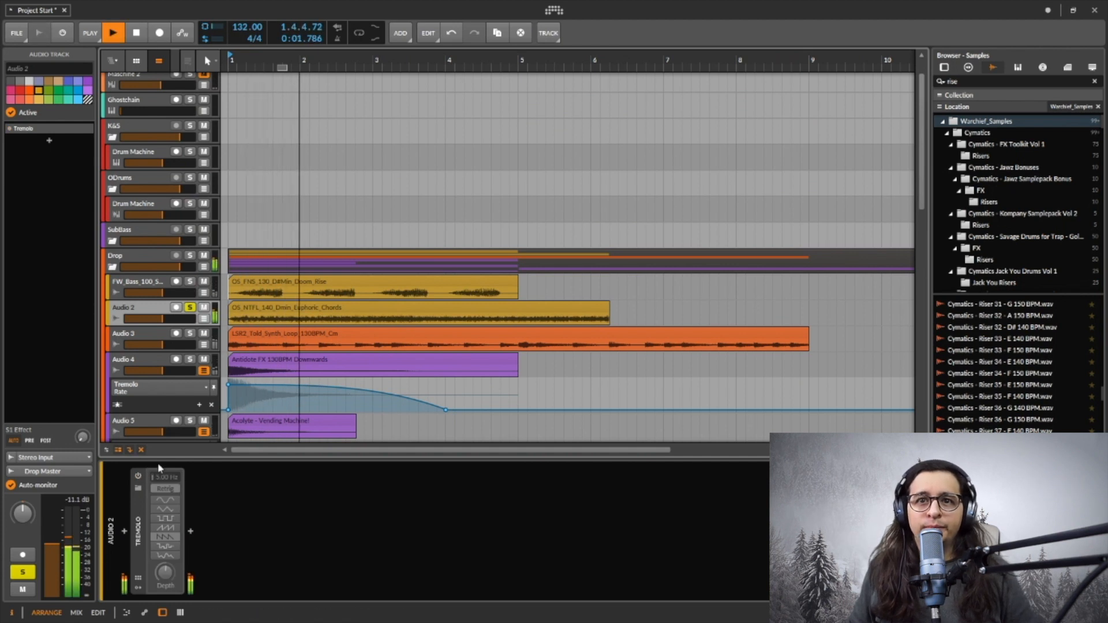
pyautogui.press('space')
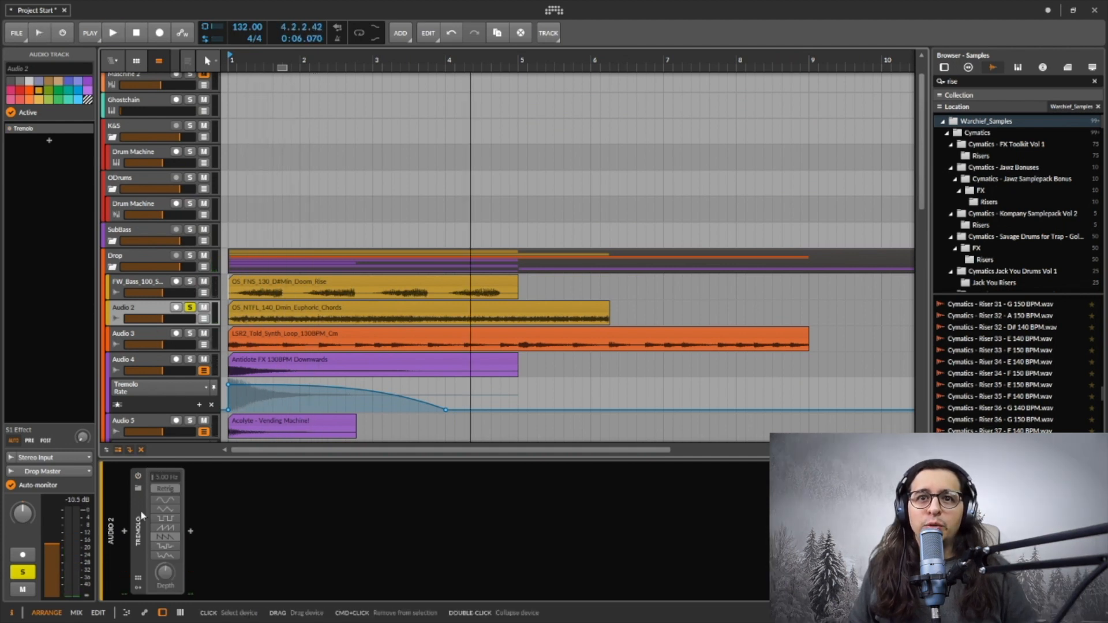
pyautogui.click(138, 477)
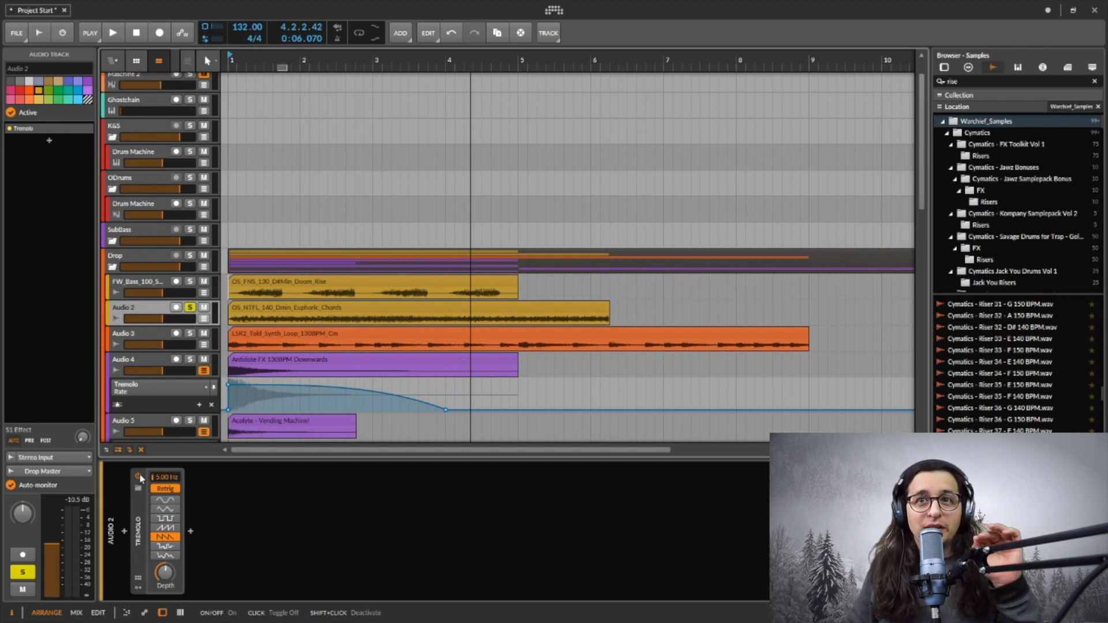
pyautogui.press('space')
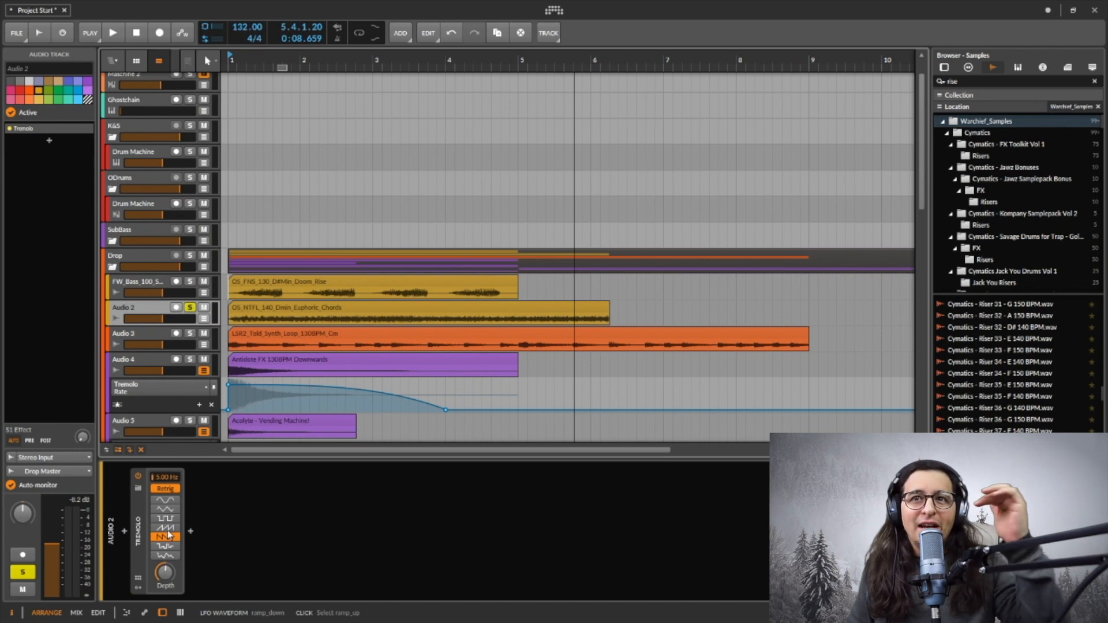
# Step: Try the sine waveform on Audio 2's Tremolo and play the track
pyautogui.click(169, 502)
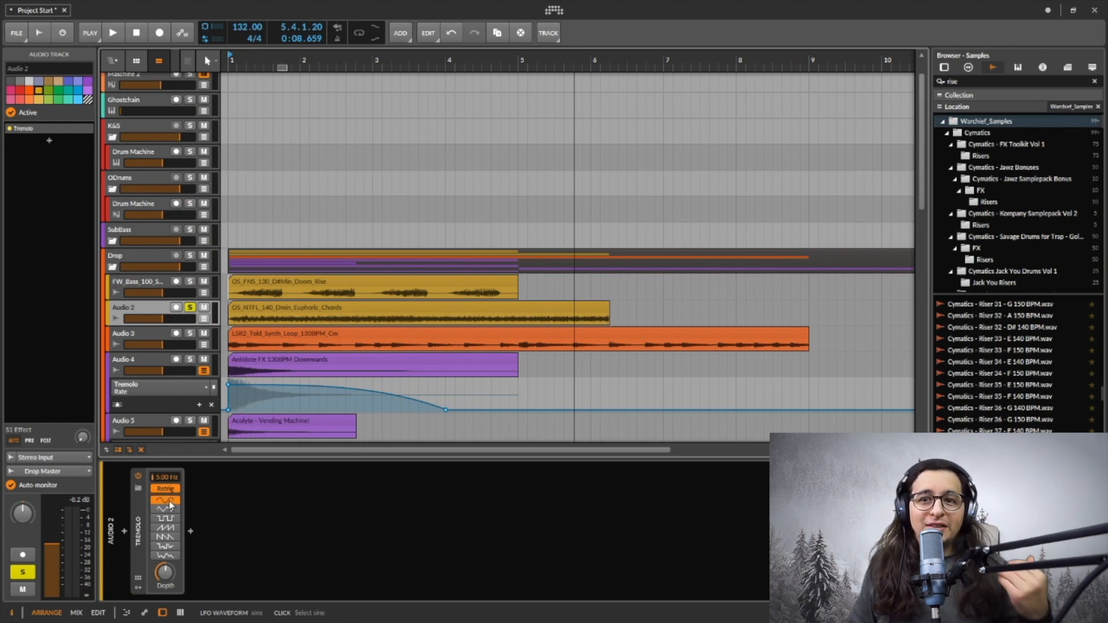
pyautogui.press('space')
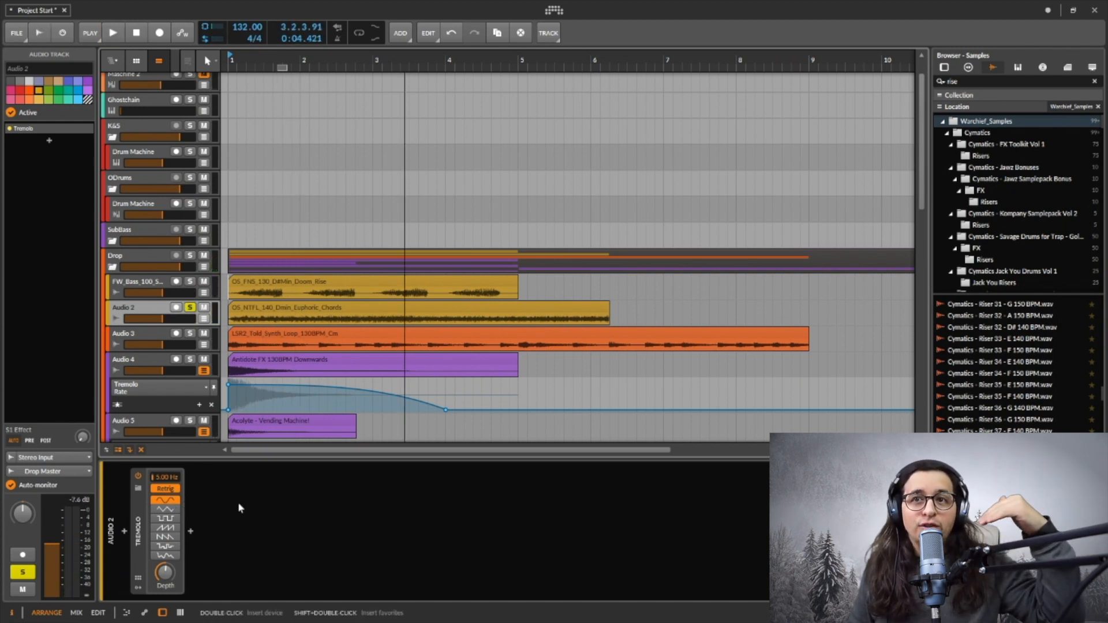
# Step: Set Audio 2's Tremolo waveform to ramp down and play the track from bar 1
pyautogui.click(165, 537)
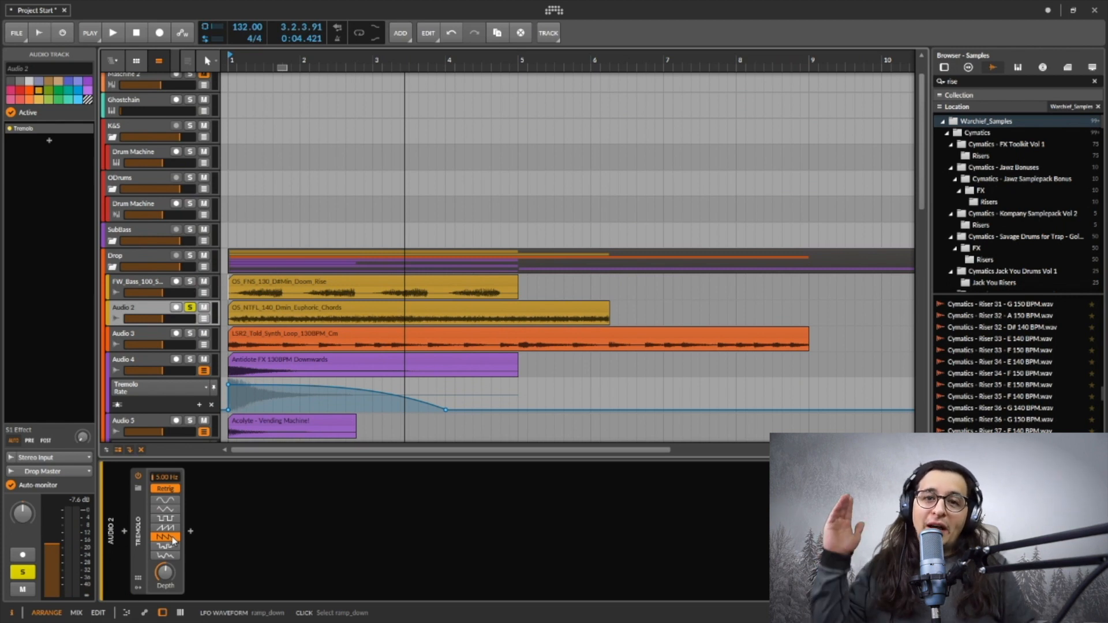
pyautogui.press('space')
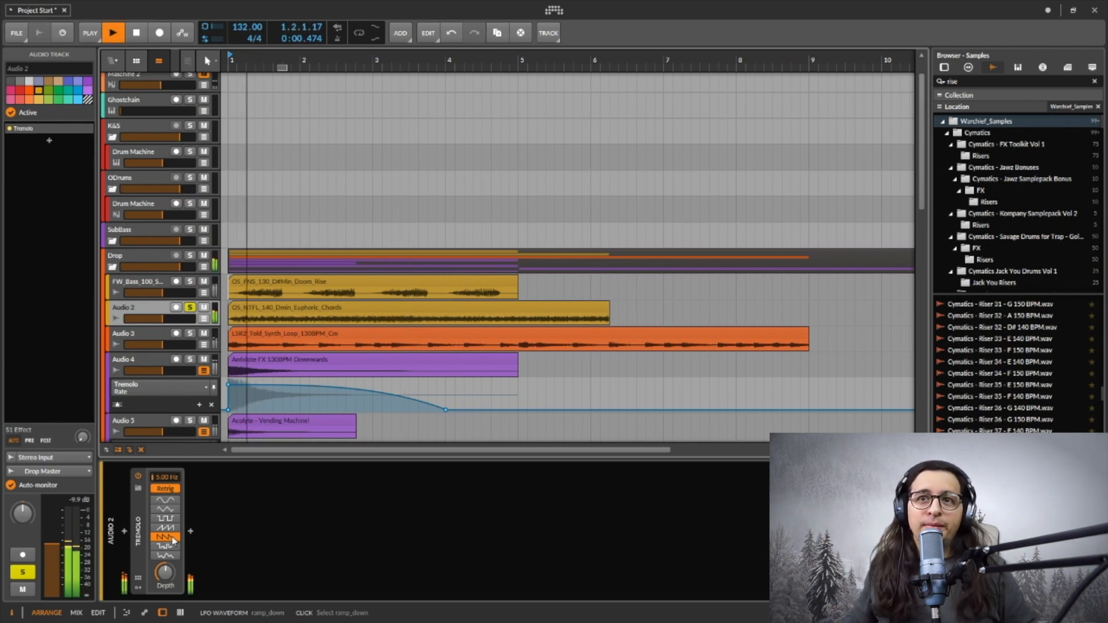
pyautogui.press('space')
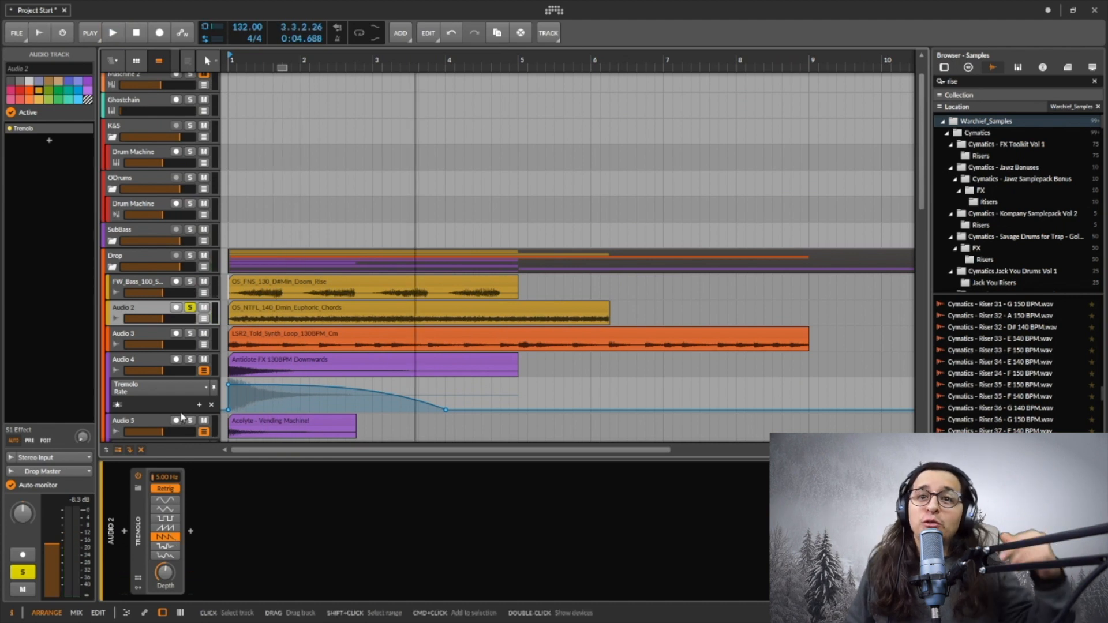
pyautogui.press('space')
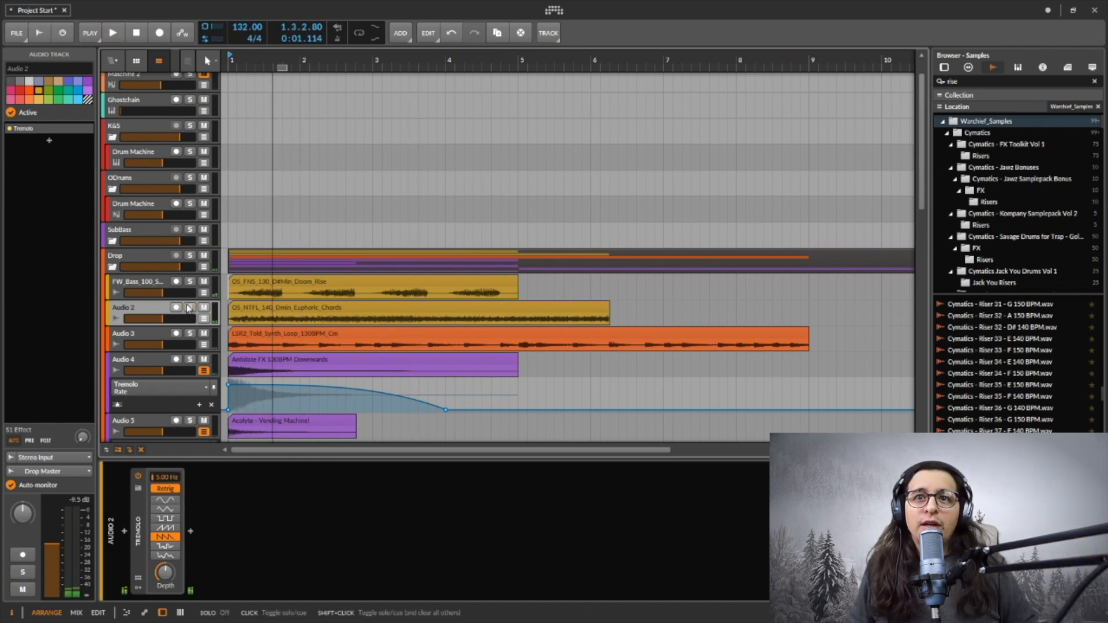
# Step: Solo Audio 3 and play it from bar 1 with its Tremolo bypassed
pyautogui.click(190, 333)
pyautogui.click(228, 346)
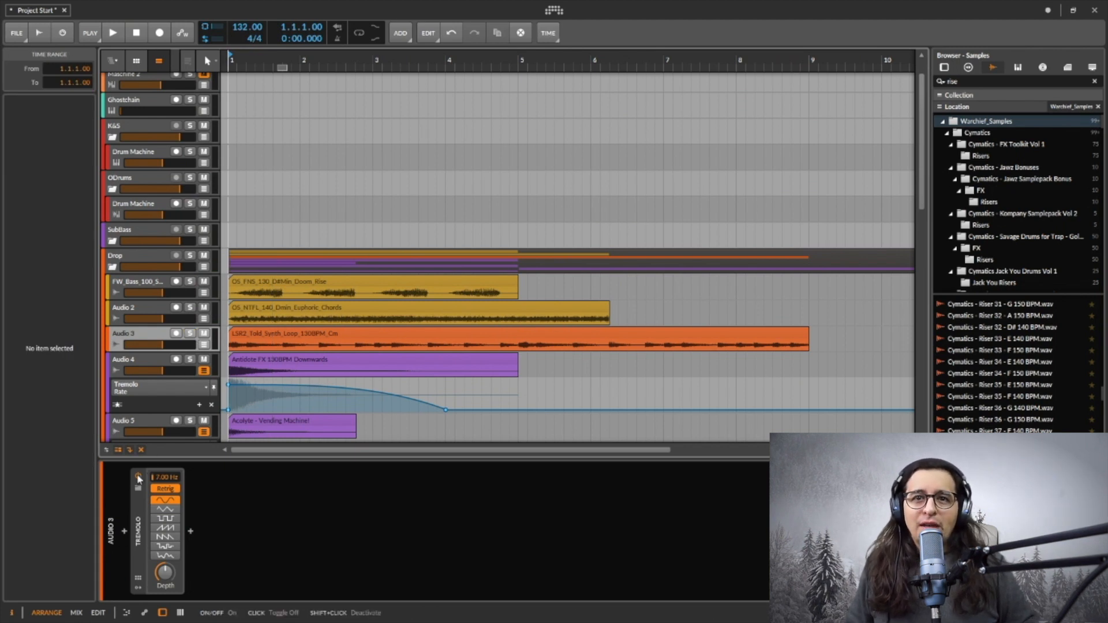
pyautogui.click(154, 337)
pyautogui.press('space')
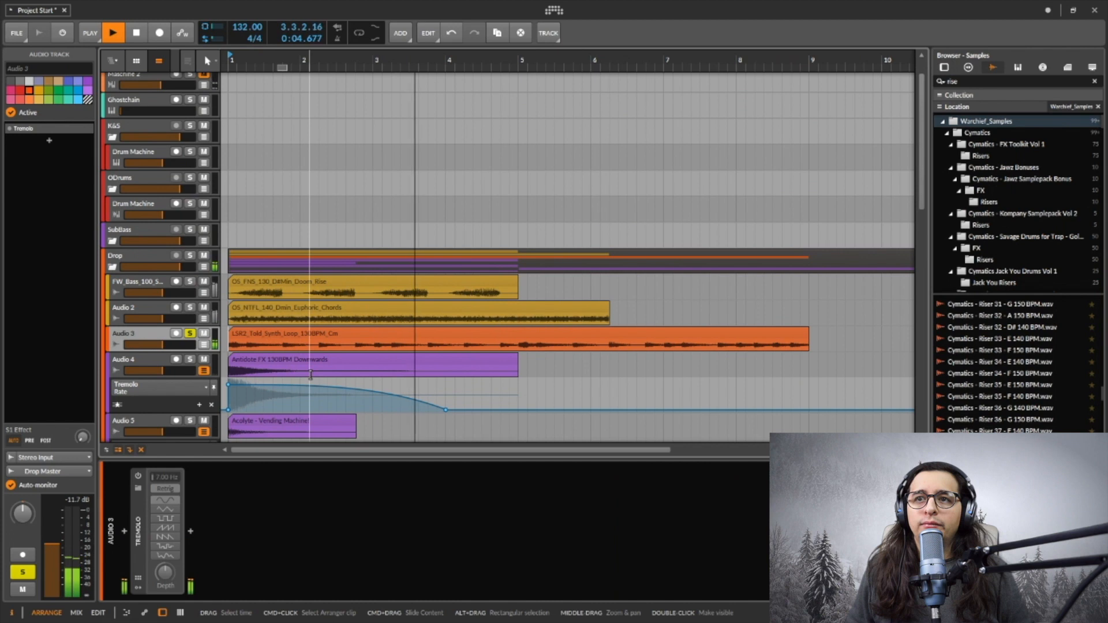
pyautogui.press('space')
# Step: Re-enable Audio 3's Tremolo and play the track with the sine waveform
pyautogui.click(138, 476)
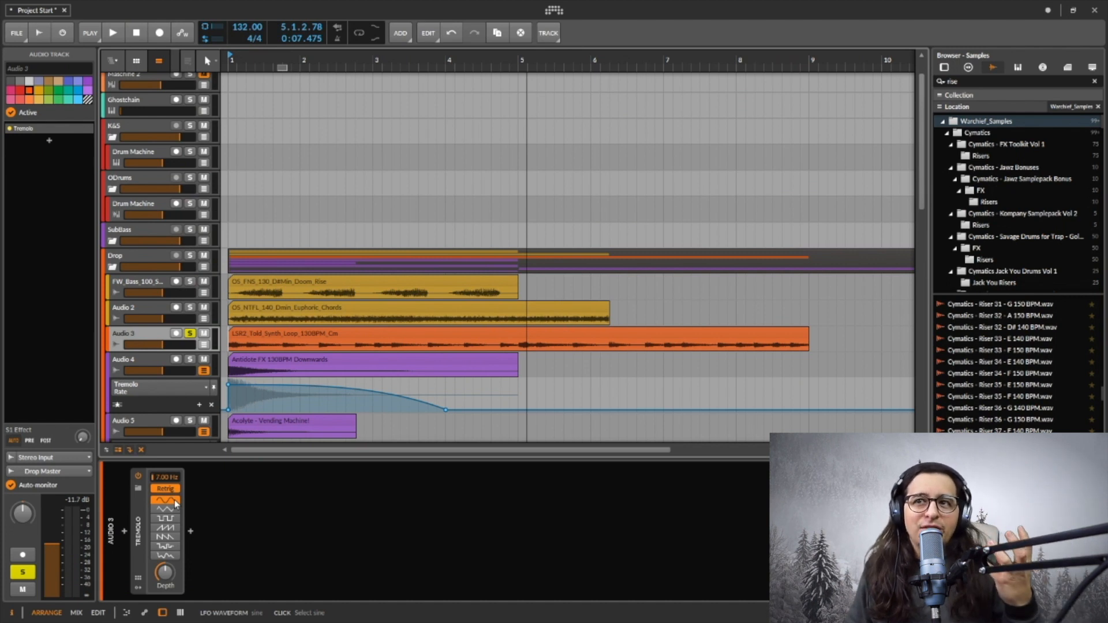
pyautogui.press('space')
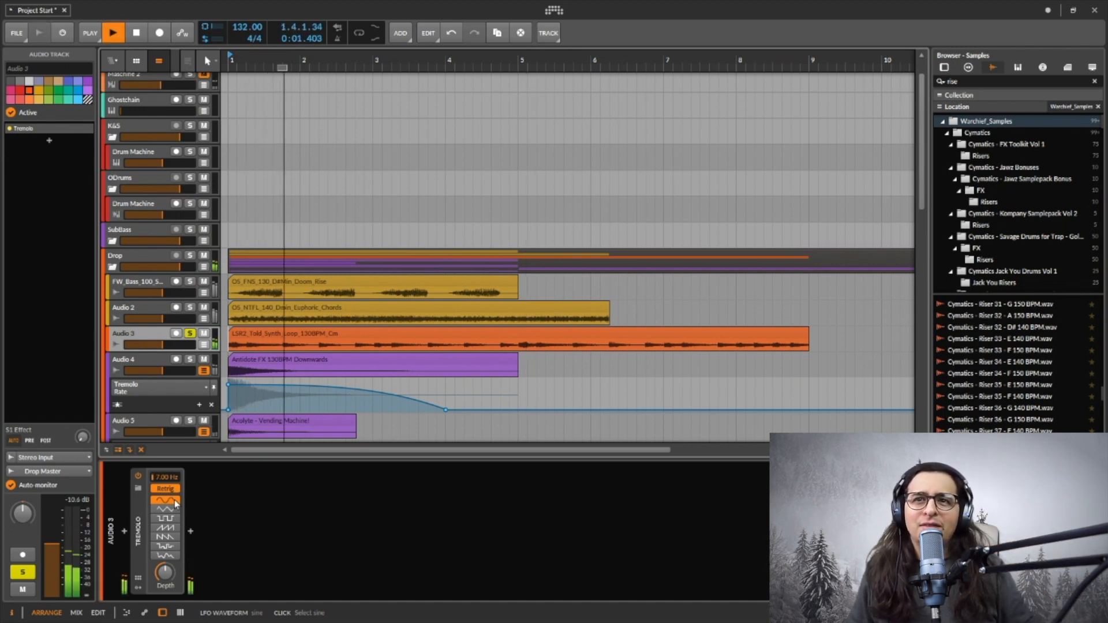
pyautogui.press('space')
# Step: Set Audio 3's Tremolo waveform to ramp down and play the track from bar 1
pyautogui.click(165, 537)
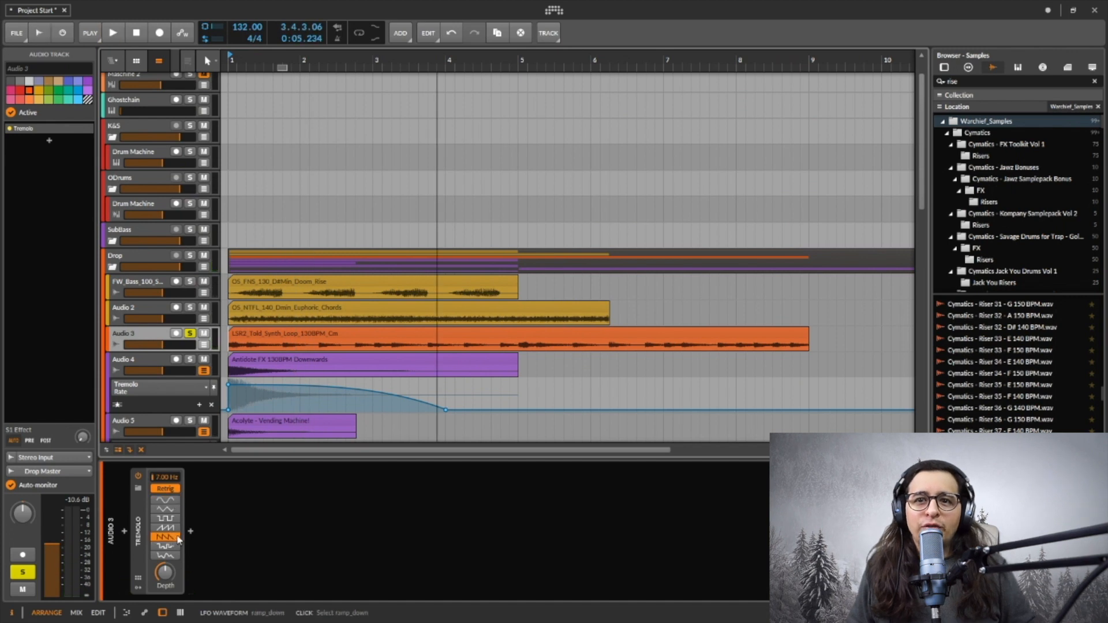
pyautogui.press('space')
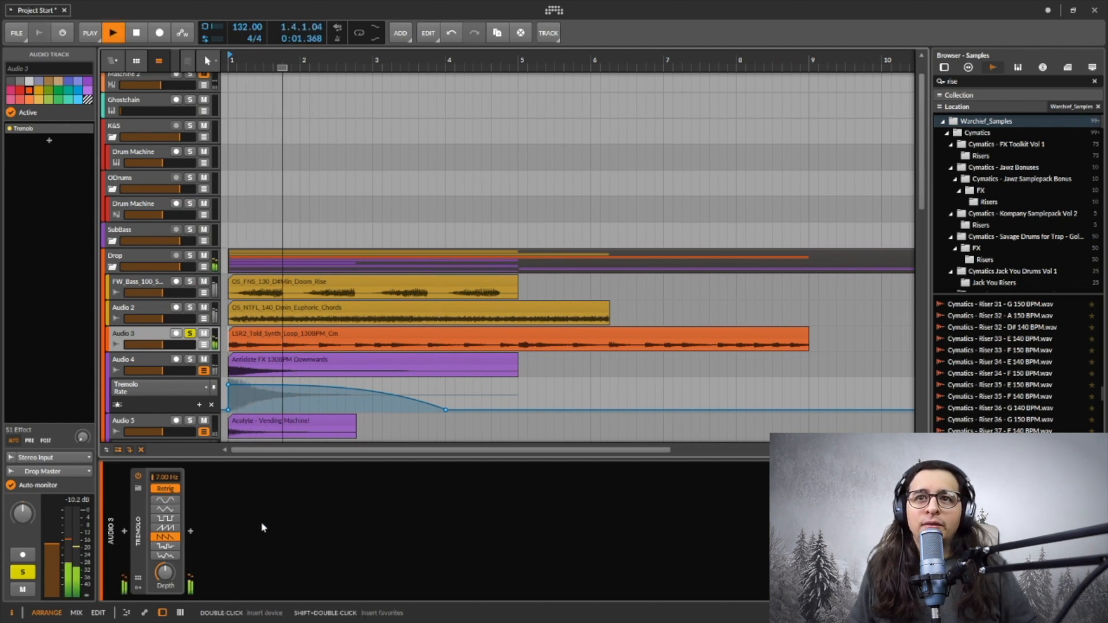
pyautogui.press('space')
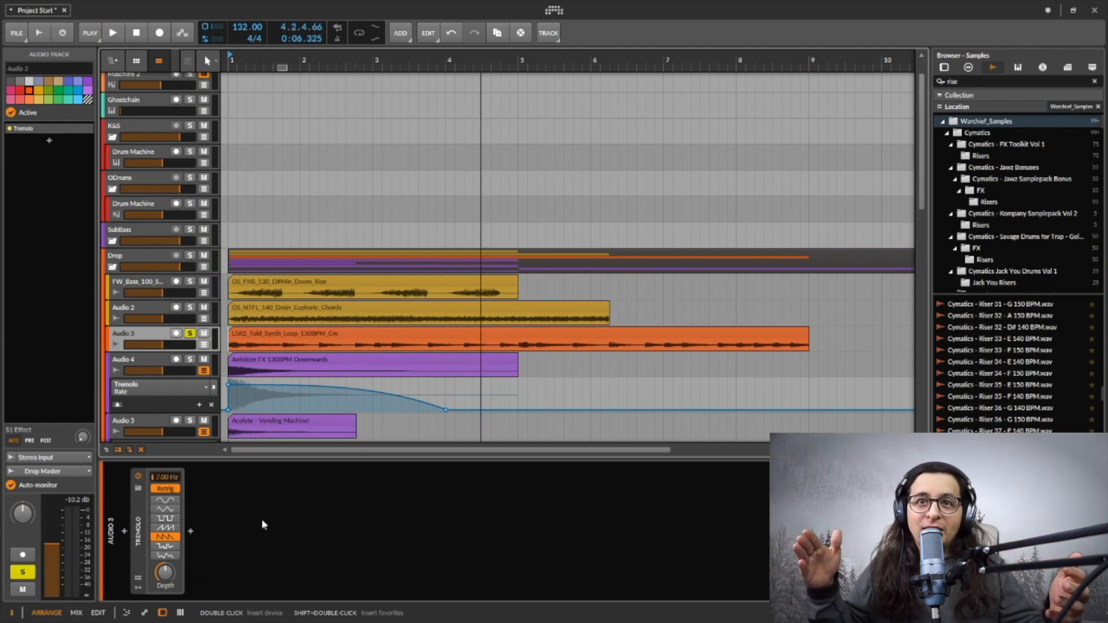
# Step: Solo Audio 9 and play its Antidote FX 130BPM Flutterfly clip from bar 1
pyautogui.click(177, 404)
pyautogui.scroll(-3, 185, 347)
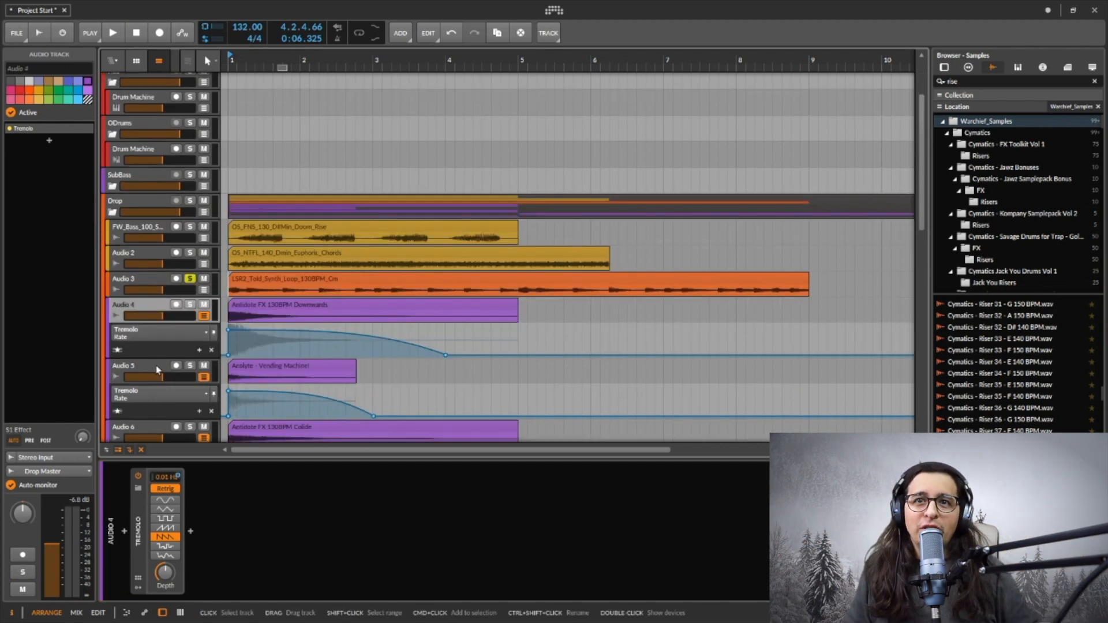
pyautogui.scroll(-3, 194, 289)
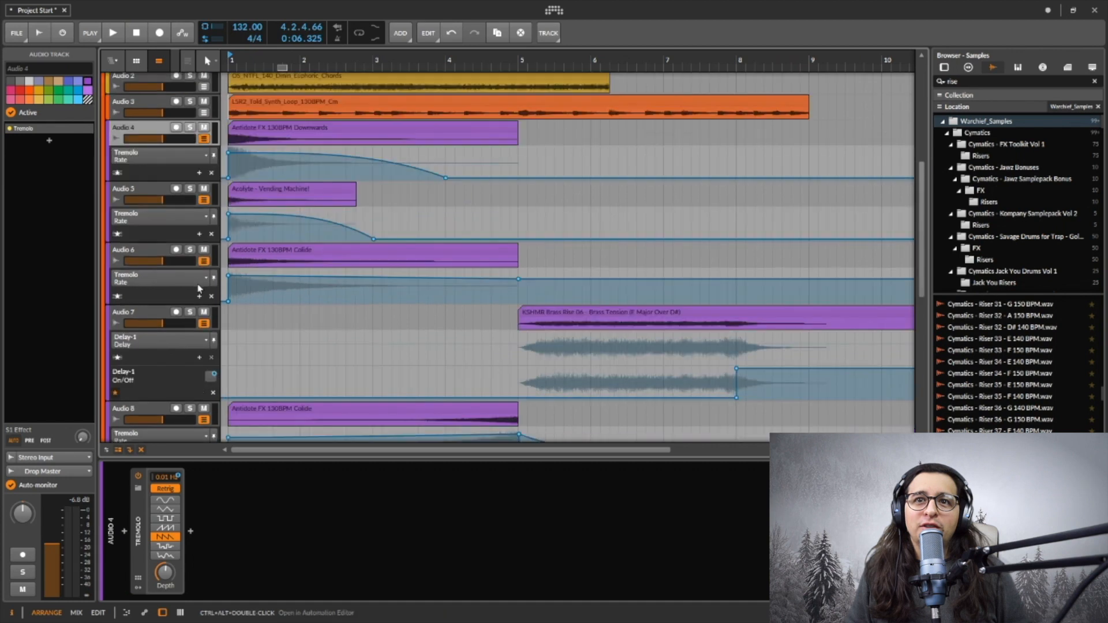
pyautogui.scroll(-5, 194, 369)
pyautogui.click(191, 302)
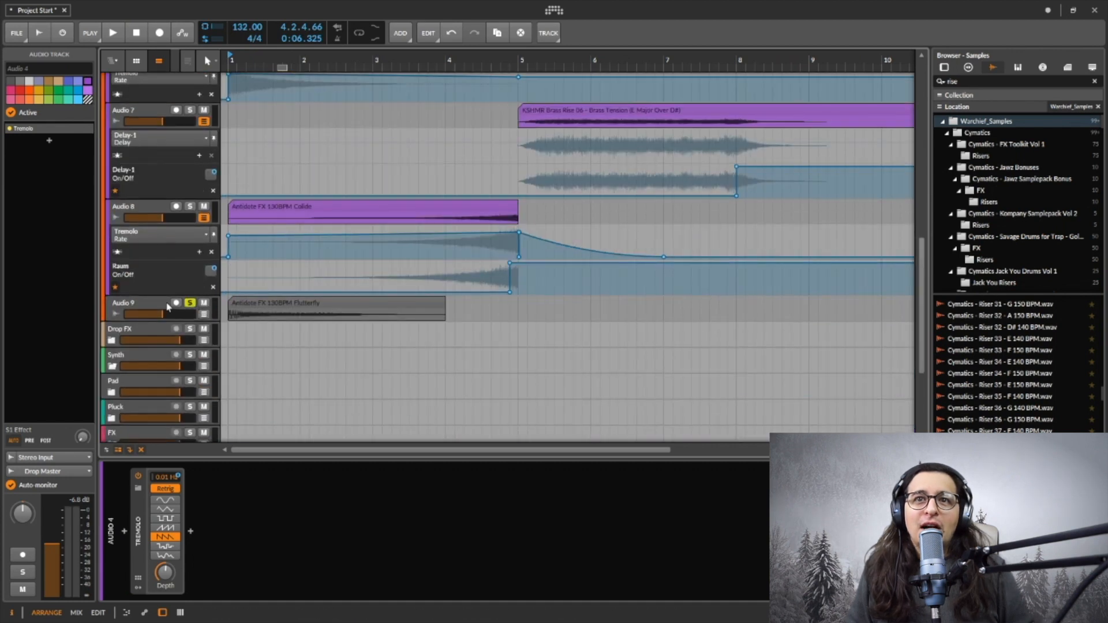
pyautogui.click(227, 314)
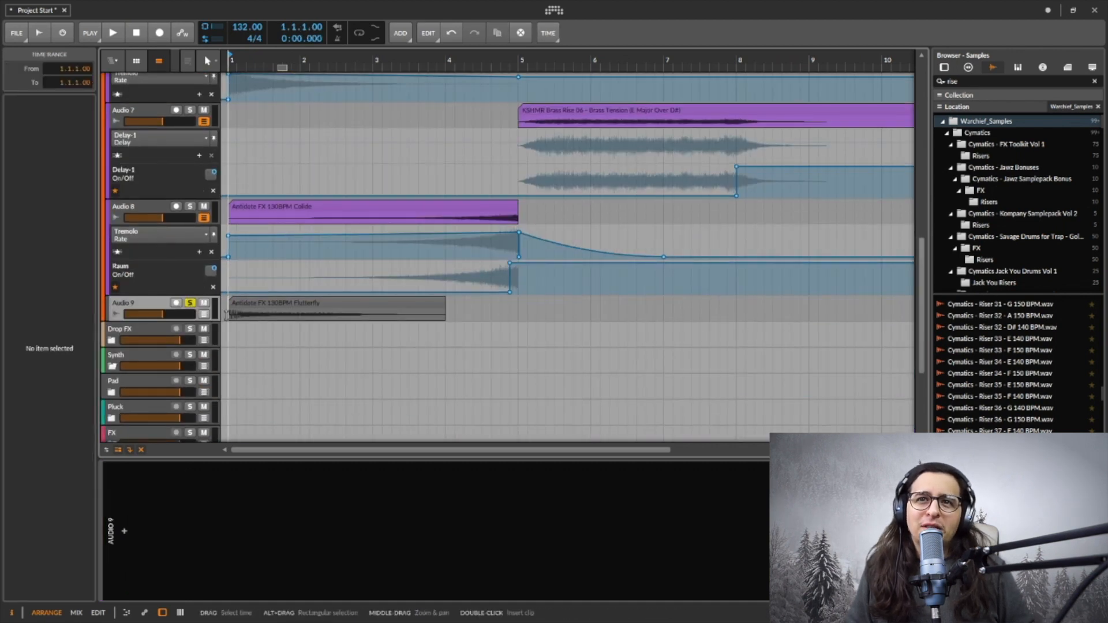
pyautogui.press('space')
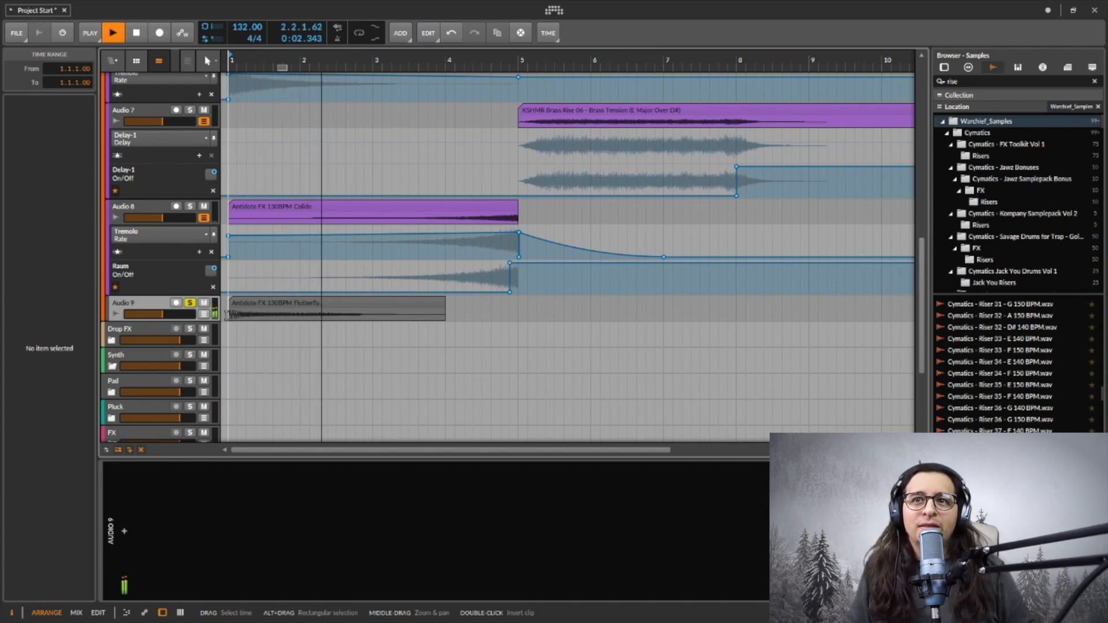
# Step: Stop Audio 9's playback, then solo Audio 4 and play it from bar 1 with its Tremolo bypassed
pyautogui.press('space')
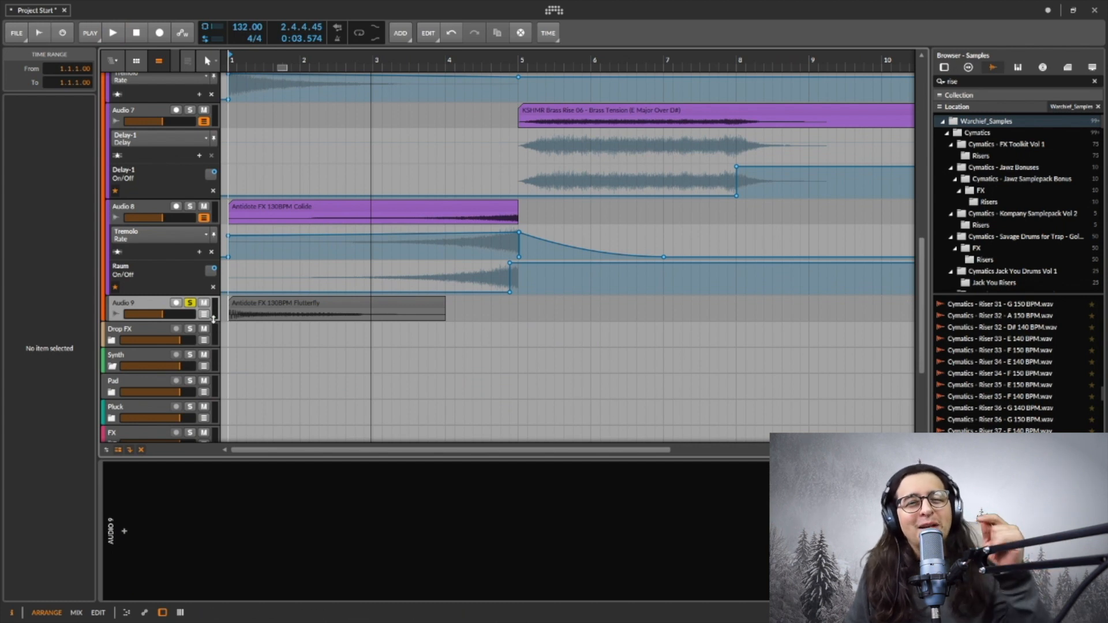
pyautogui.scroll(5, 214, 319)
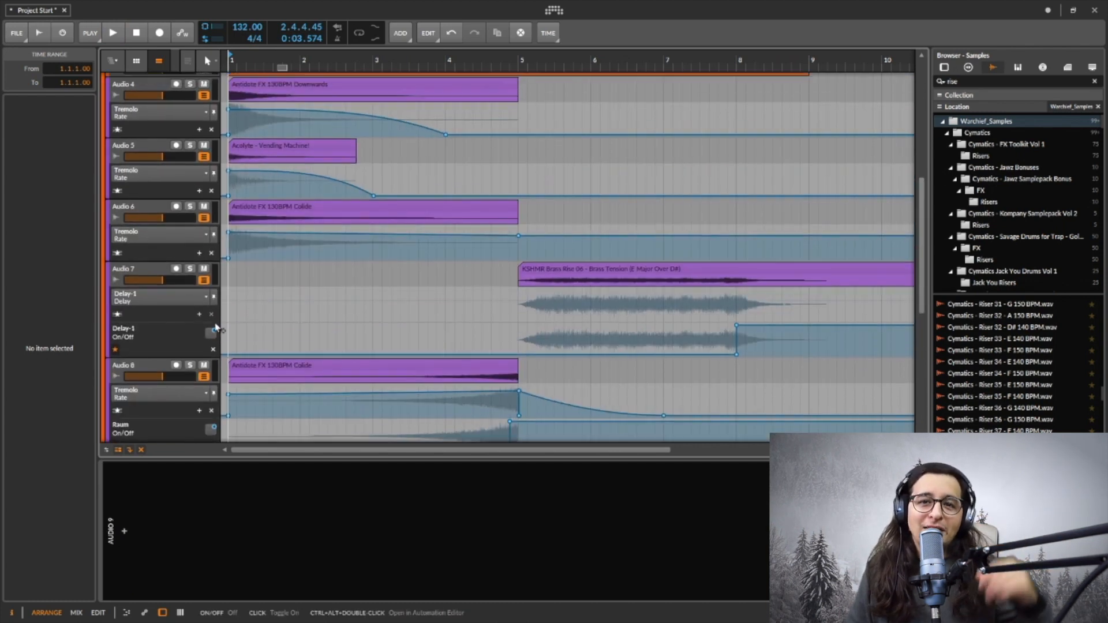
pyautogui.scroll(5, 215, 329)
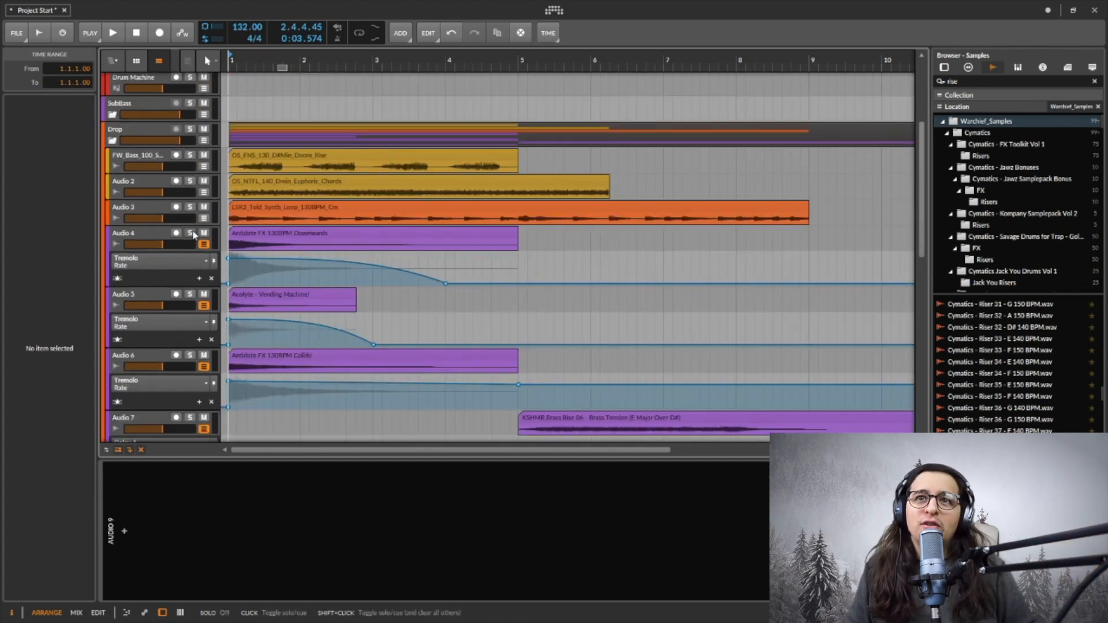
pyautogui.click(158, 240)
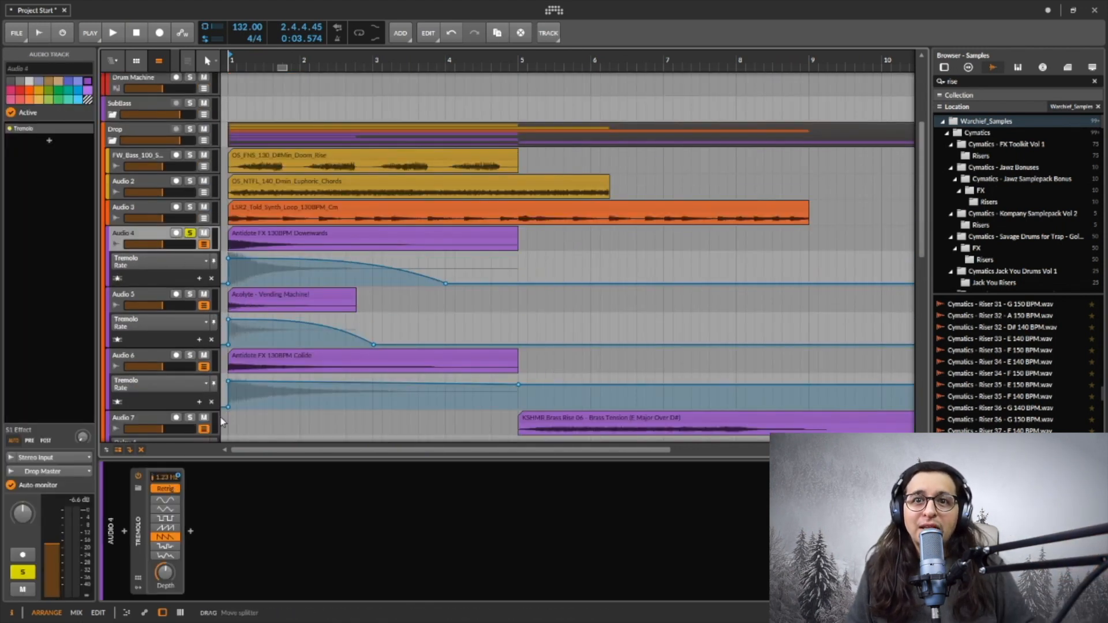
pyautogui.click(229, 261)
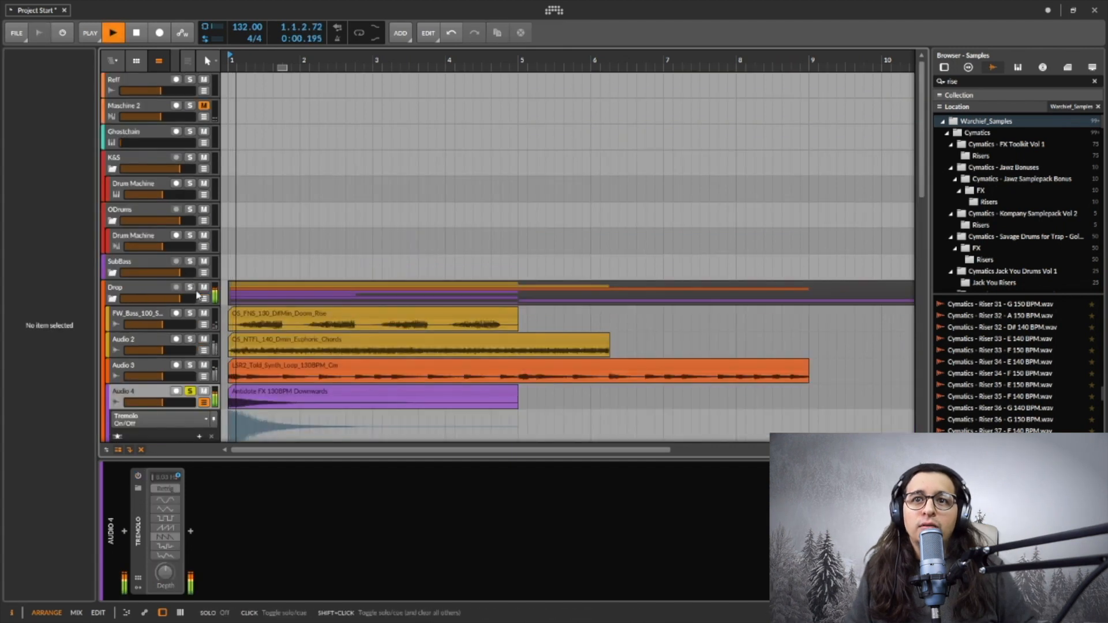
pyautogui.scroll(-5, 208, 282)
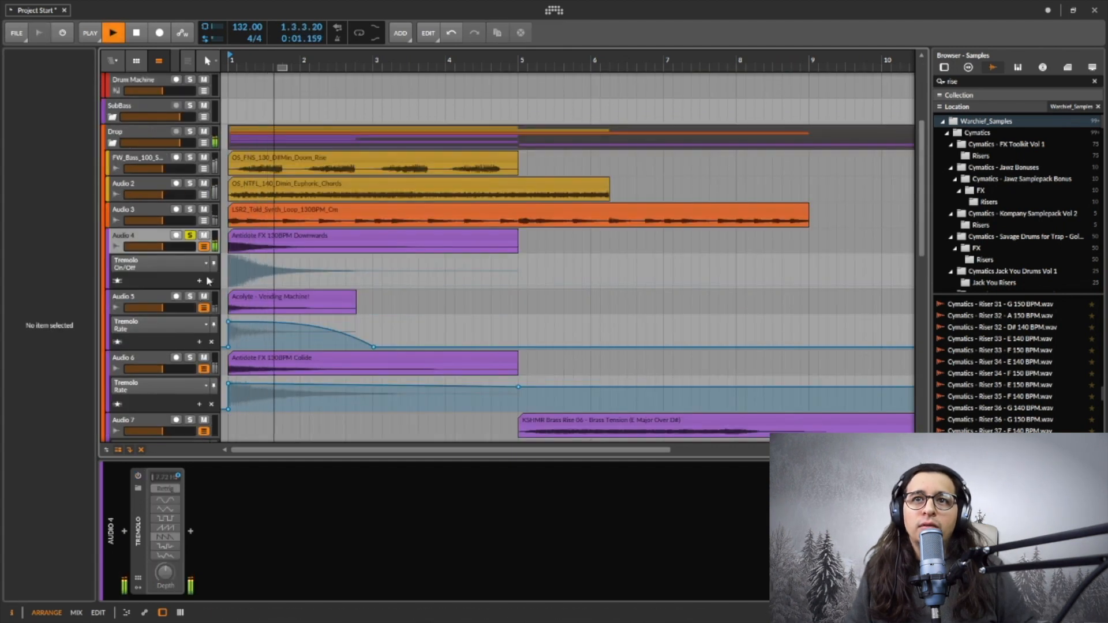
pyautogui.press('space')
# Step: Re-enable Audio 4's Tremolo, show its Rate automation and play the track from bar 1
pyautogui.click(155, 237)
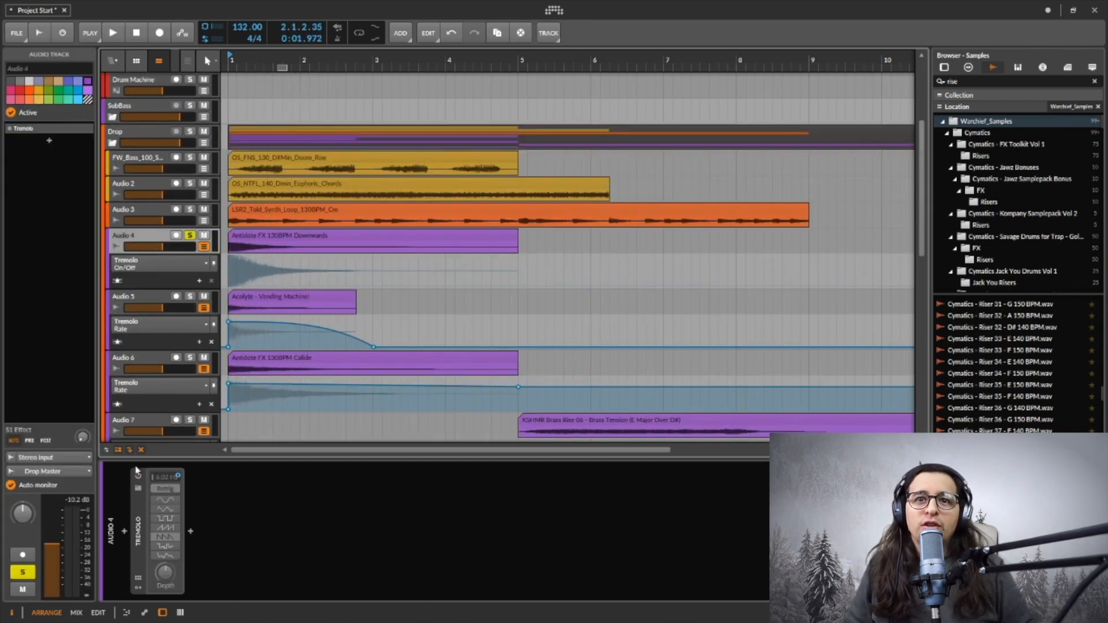
pyautogui.click(138, 475)
pyautogui.click(165, 479)
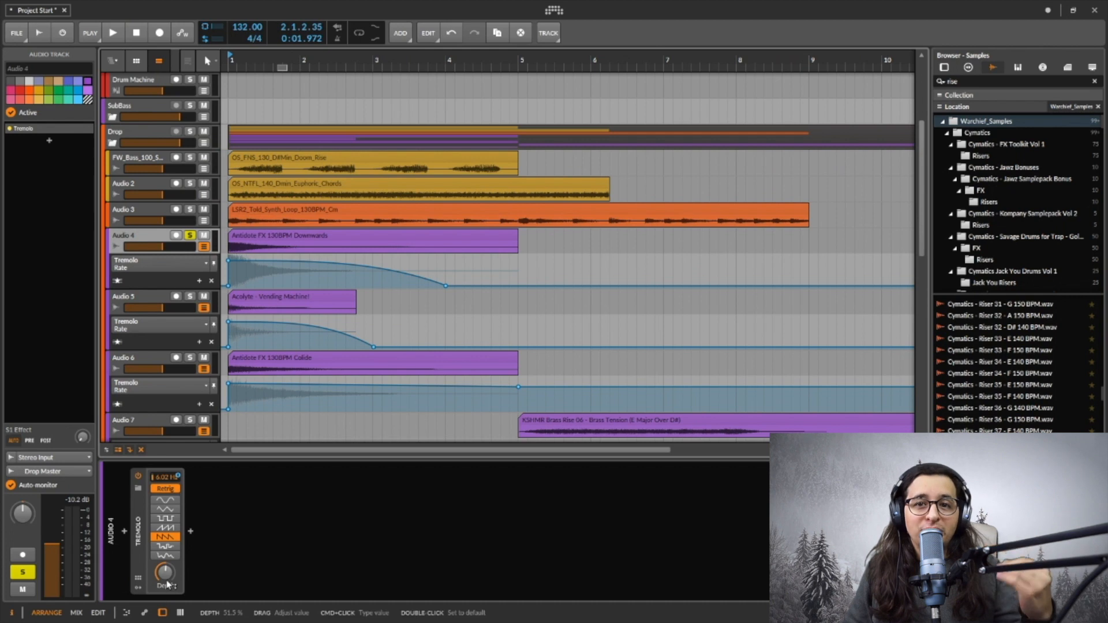
pyautogui.press('space')
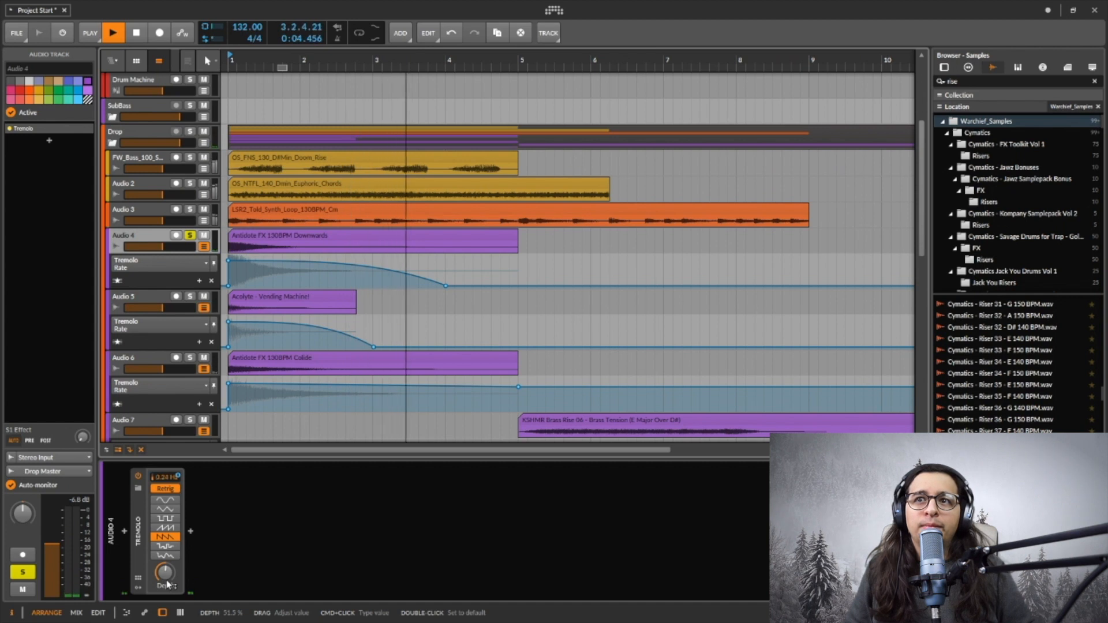
pyautogui.press('space')
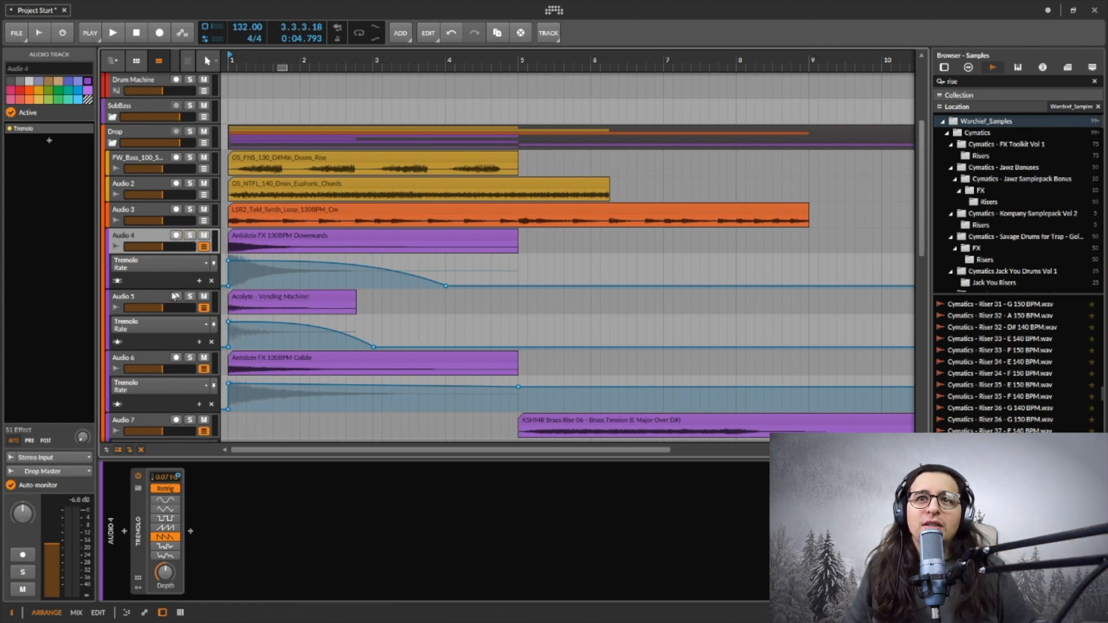
# Step: Solo Audio 5 and examine the Raum reverb settings in its plug-in window, closing the window when done
pyautogui.click(189, 296)
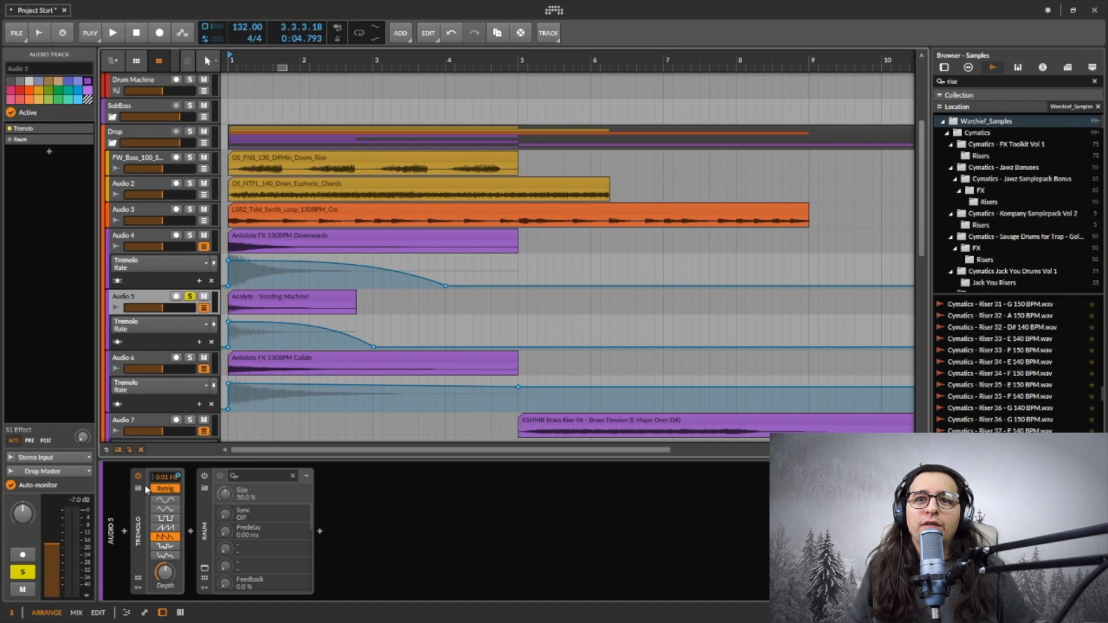
pyautogui.click(210, 541)
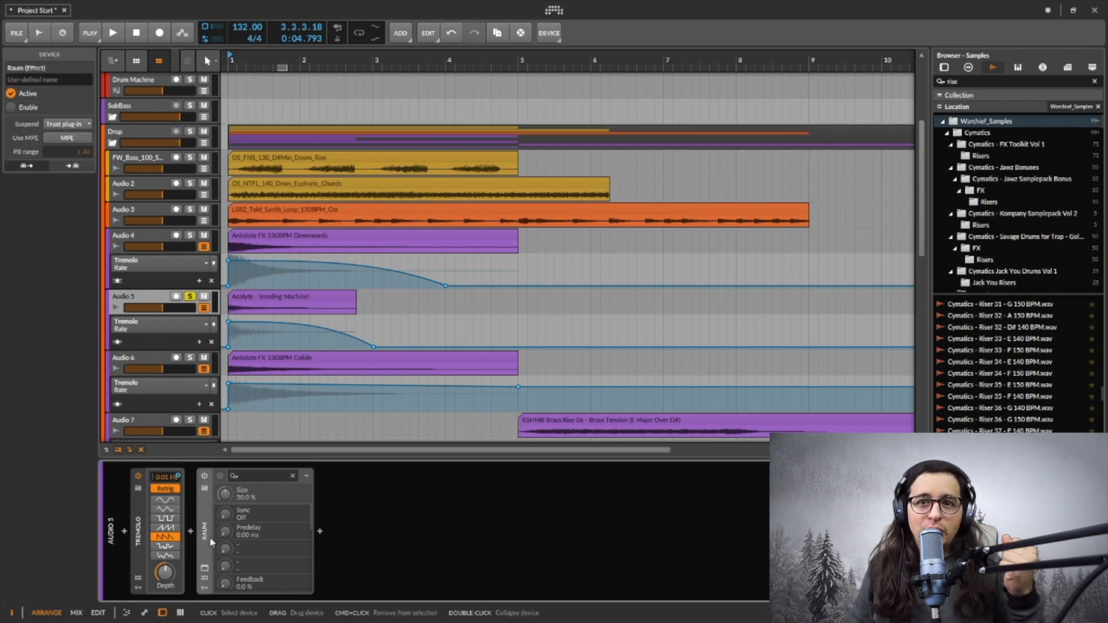
pyautogui.click(205, 569)
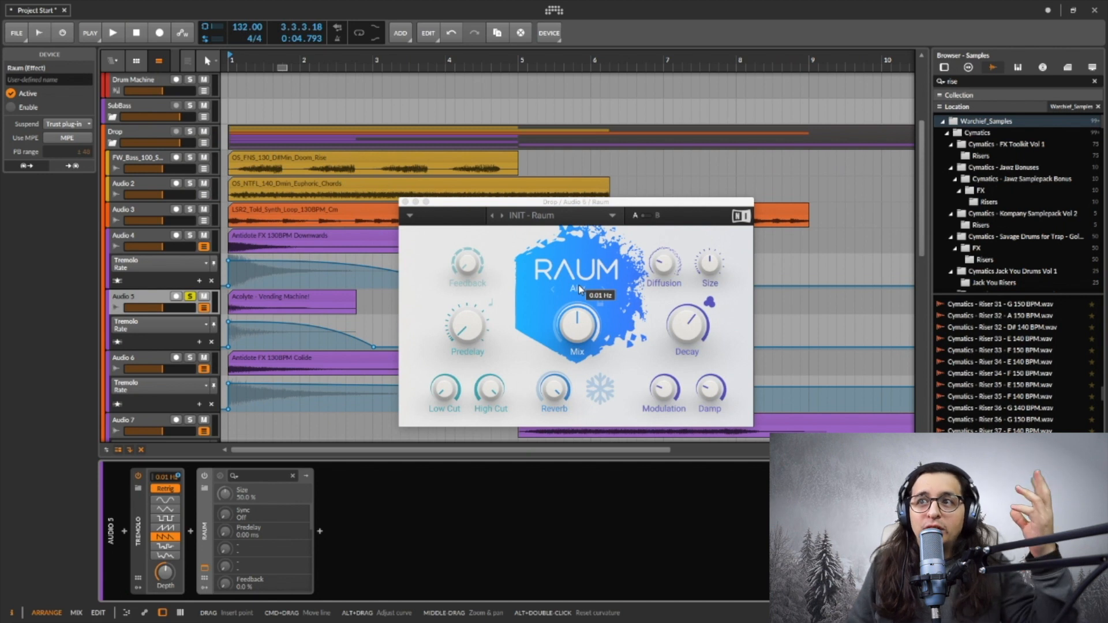
pyautogui.click(205, 568)
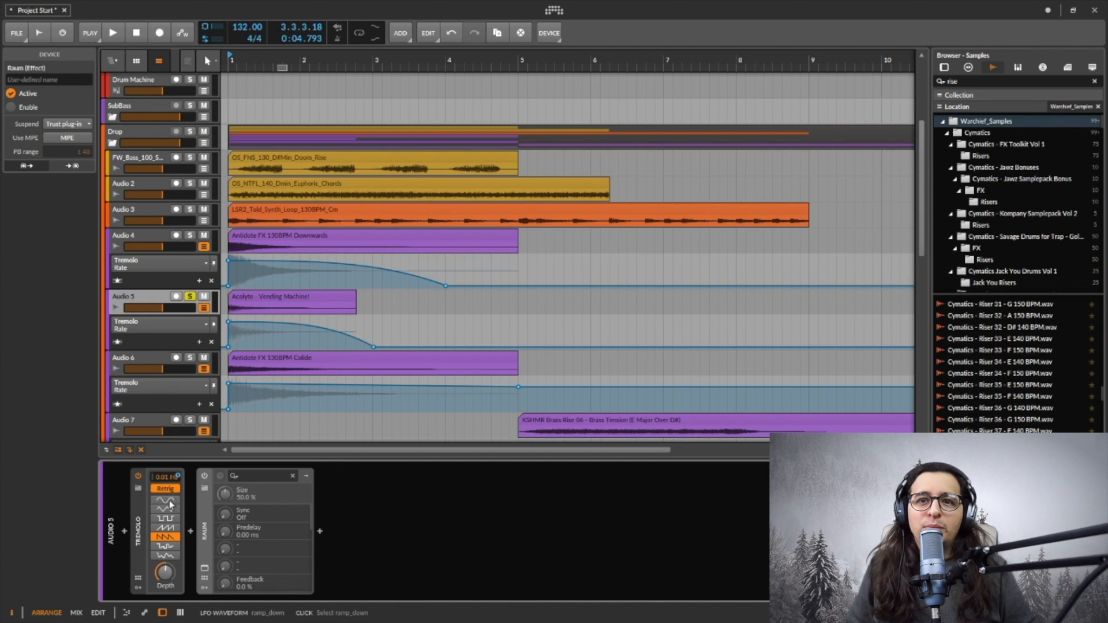
# Step: Play Audio 5 from bar 1, first without the Raum reverb and again with Raum enabled after the Tremolo
pyautogui.press('space')
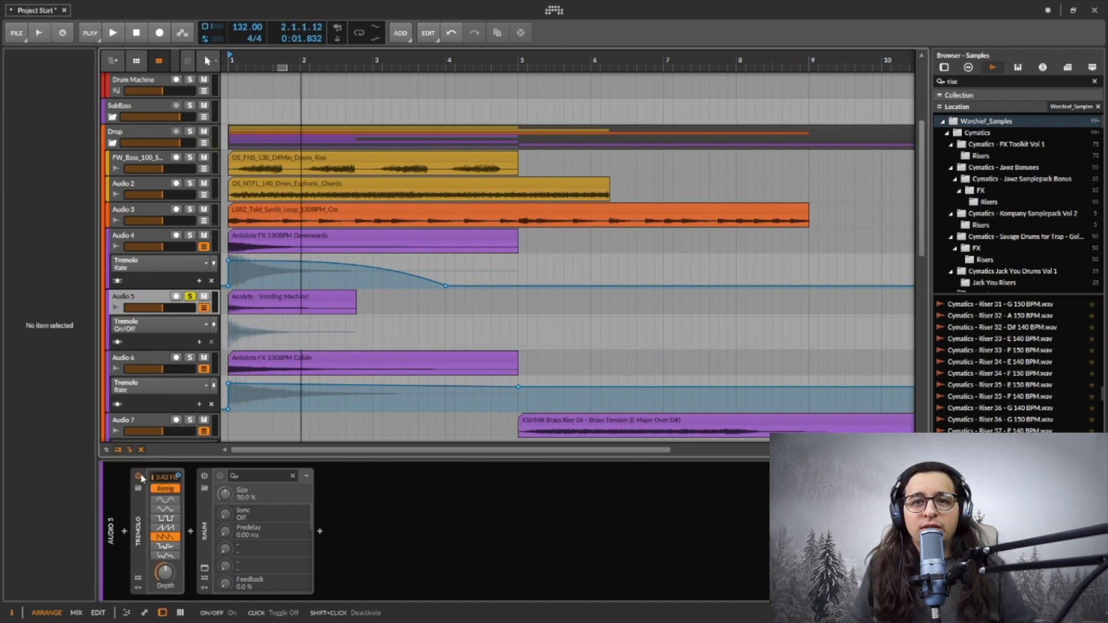
pyautogui.press('space')
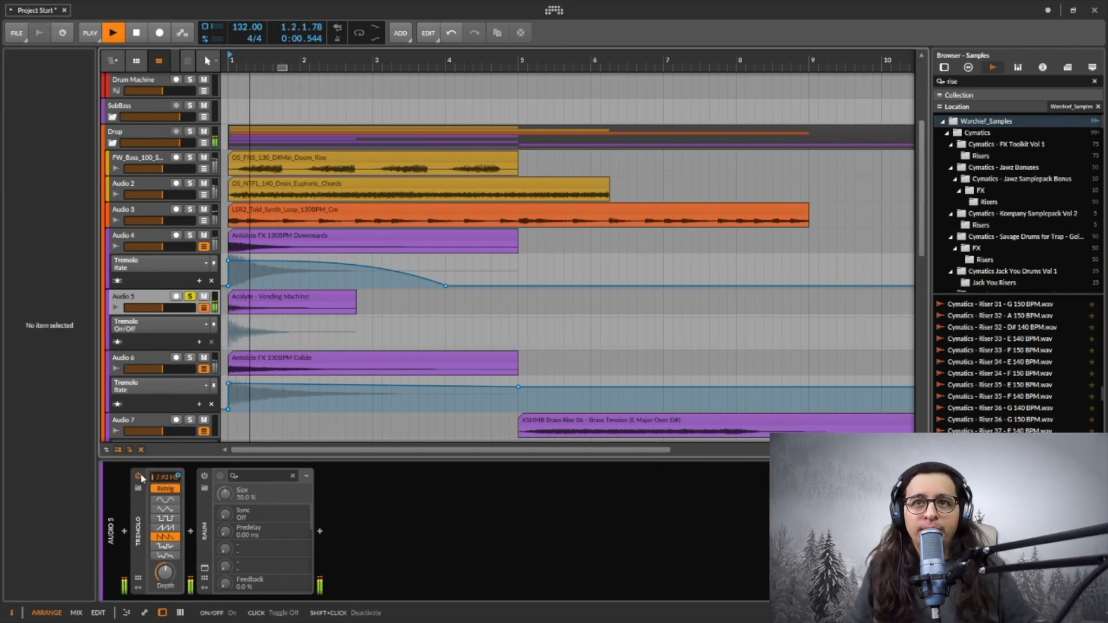
pyautogui.click(204, 477)
pyautogui.press('space')
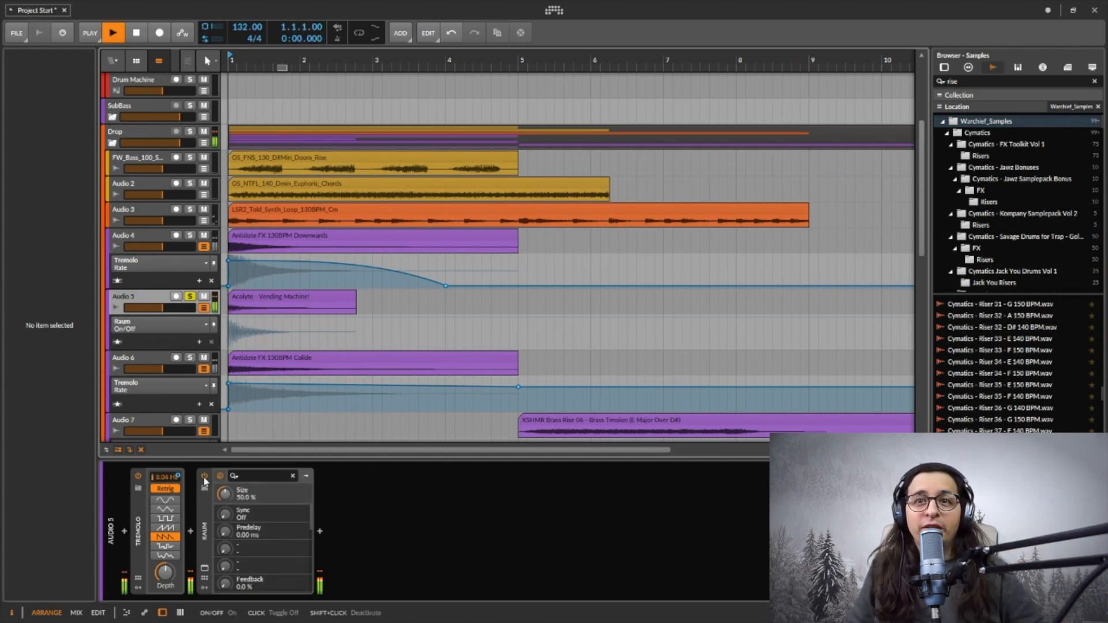
pyautogui.press('space')
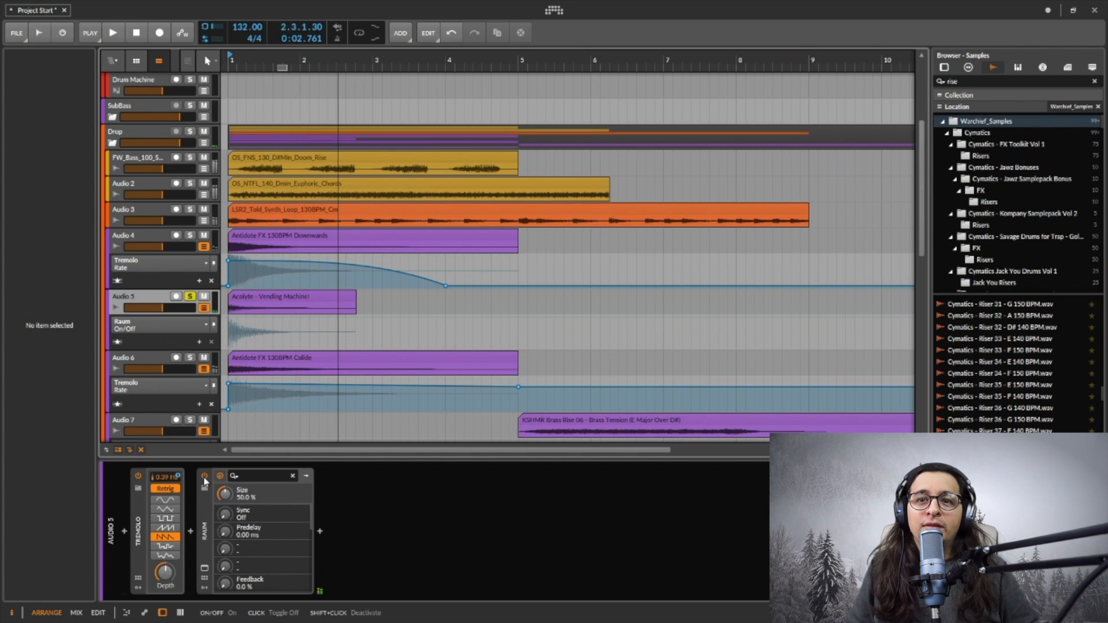
# Step: Solo Audio 6 and play its Antidote FX 130BPM Collide clip from bar 1 with the Tremolo bypassed
pyautogui.click(154, 364)
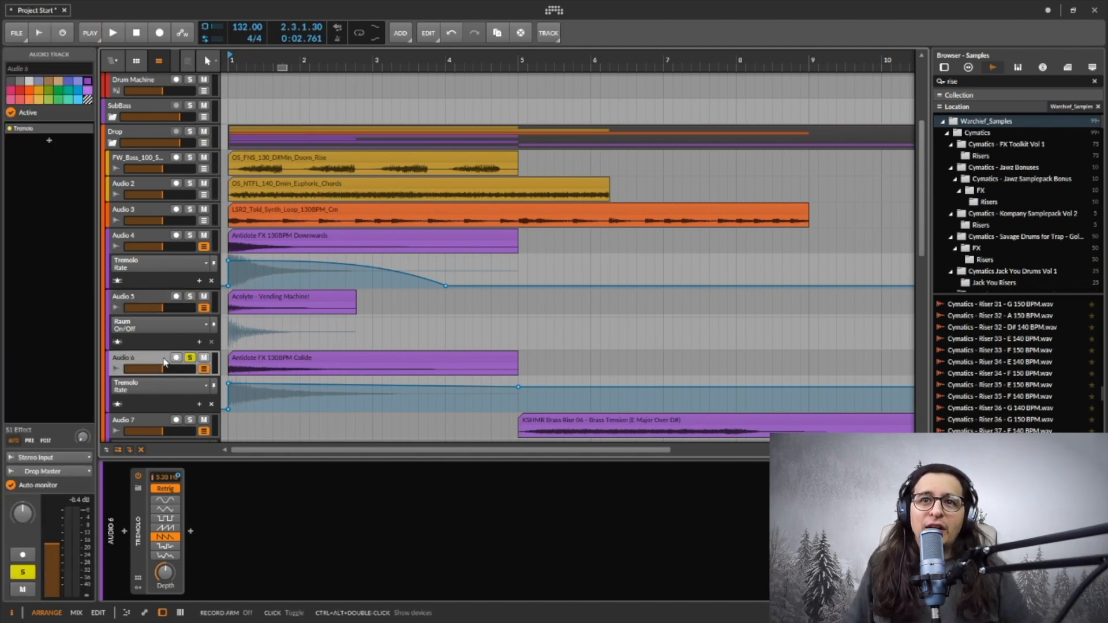
pyautogui.click(138, 478)
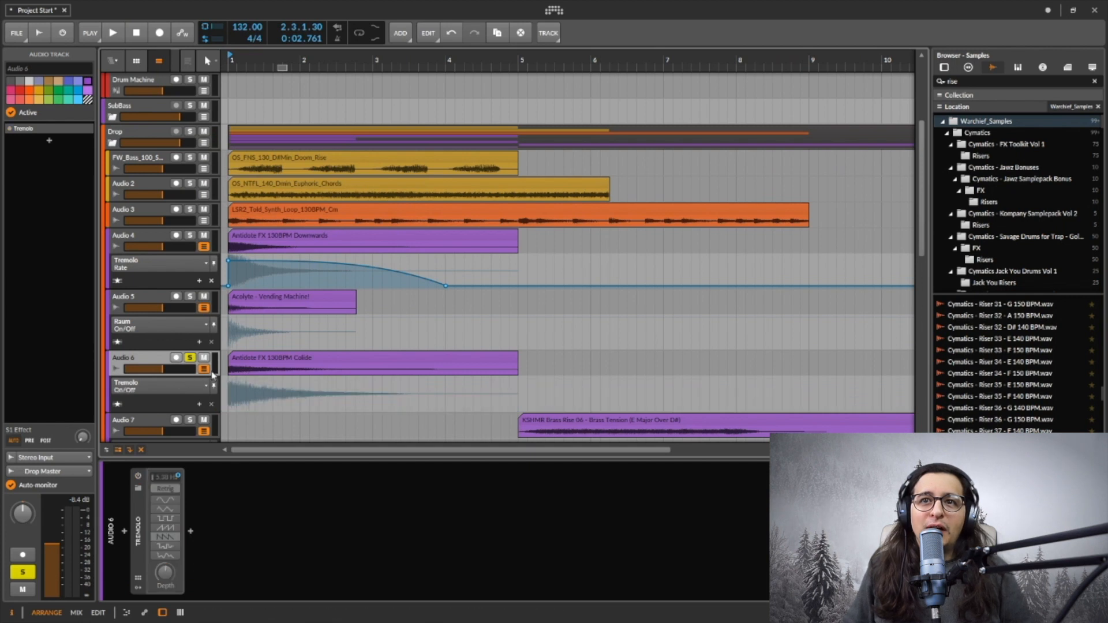
pyautogui.press('space')
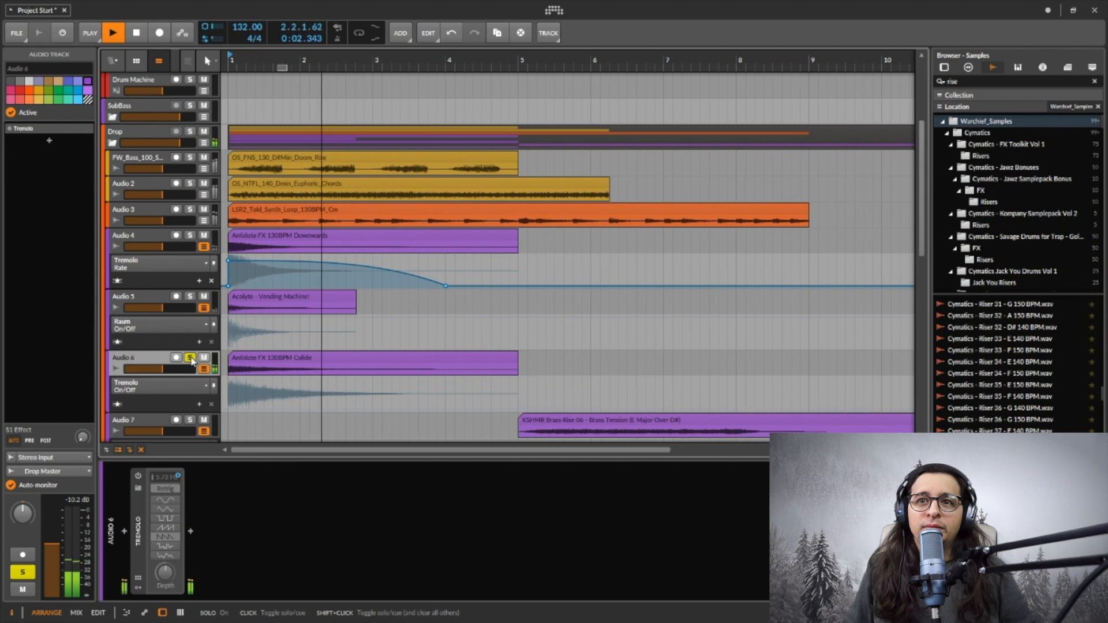
pyautogui.press('space')
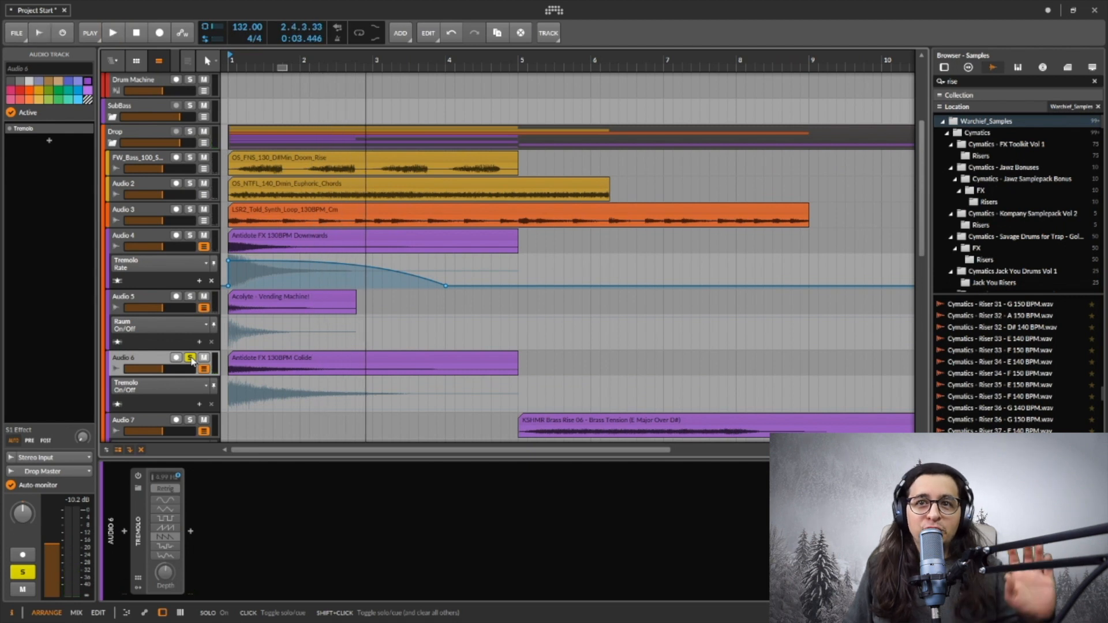
# Step: Re-enable Audio 6's Tremolo, show its Rate automation and play the track from bar 1
pyautogui.click(139, 476)
pyautogui.click(174, 483)
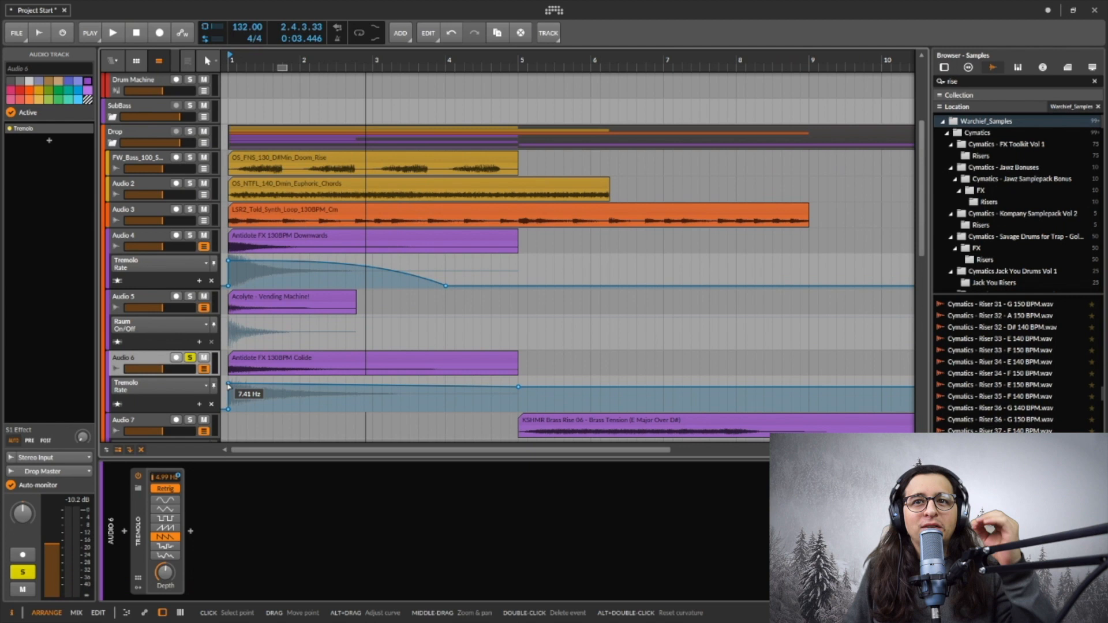
pyautogui.moveTo(519, 391)
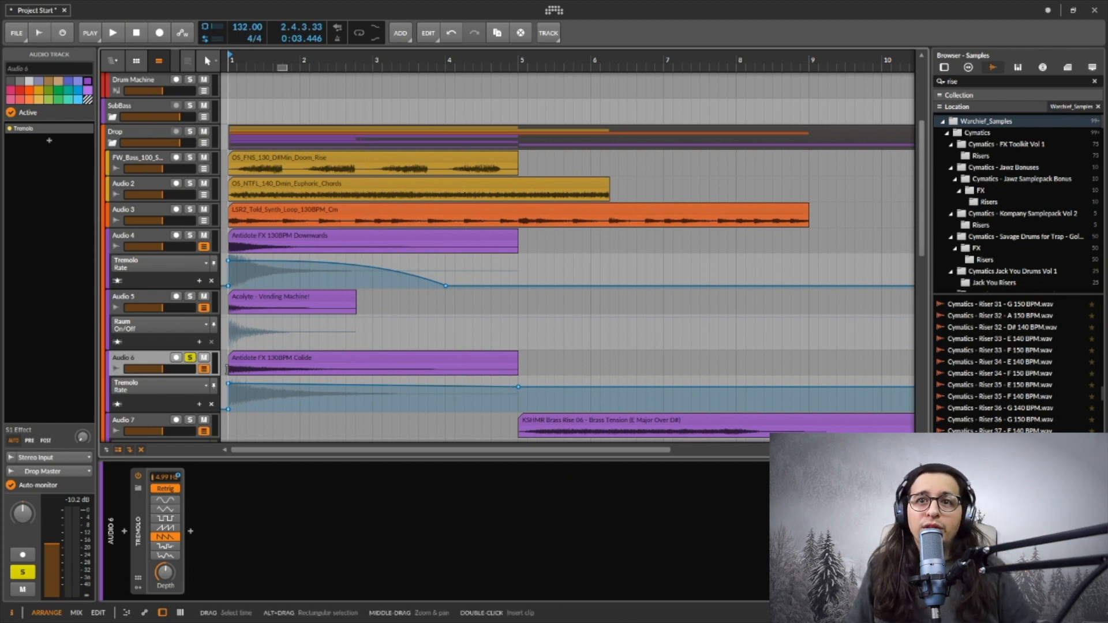
pyautogui.click(227, 370)
pyautogui.press('space')
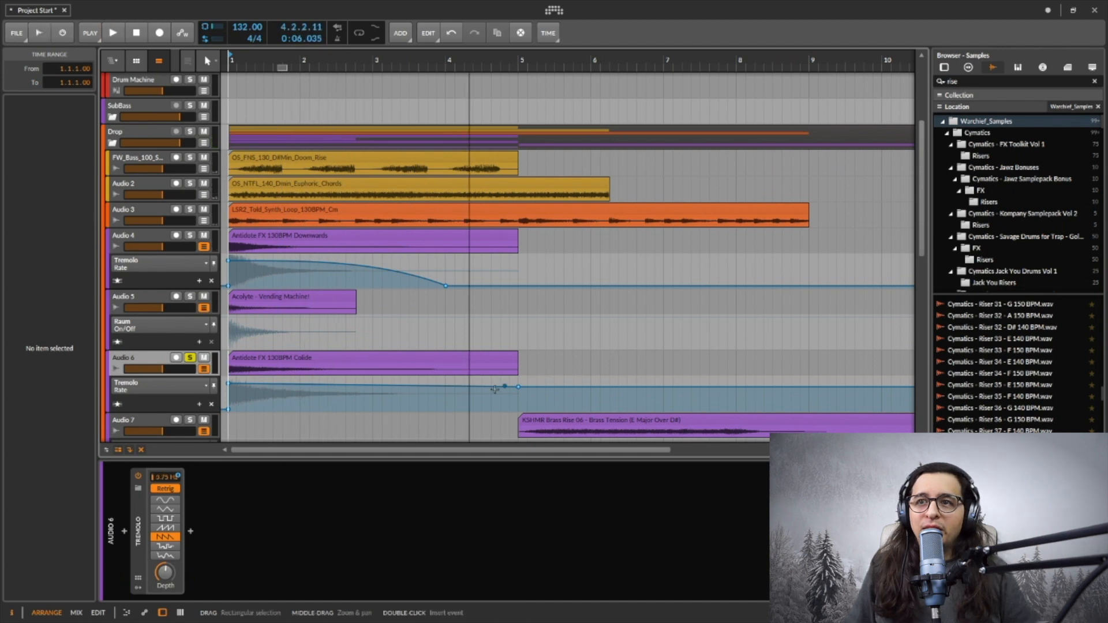
# Step: Lower Audio 6's Tremolo Rate automation point at bar 5 to 0.01 Hz, bow the line upward, and play the result
pyautogui.moveTo(519, 390); pyautogui.dragTo(519, 413)
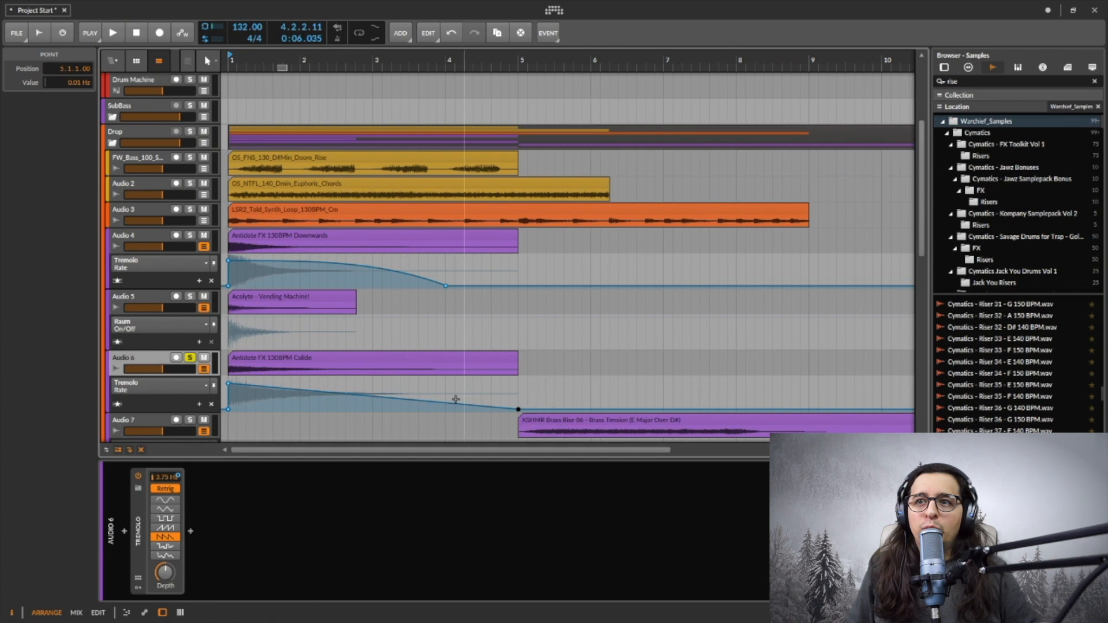
pyautogui.moveTo(449, 403); pyautogui.dragTo(448, 387)
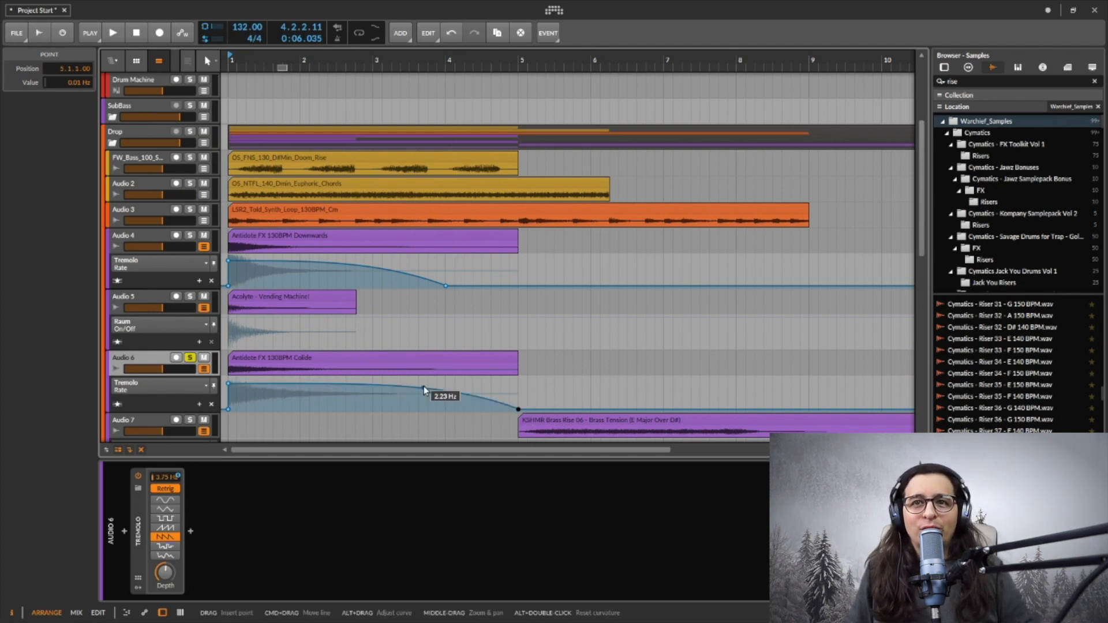
pyautogui.press('space')
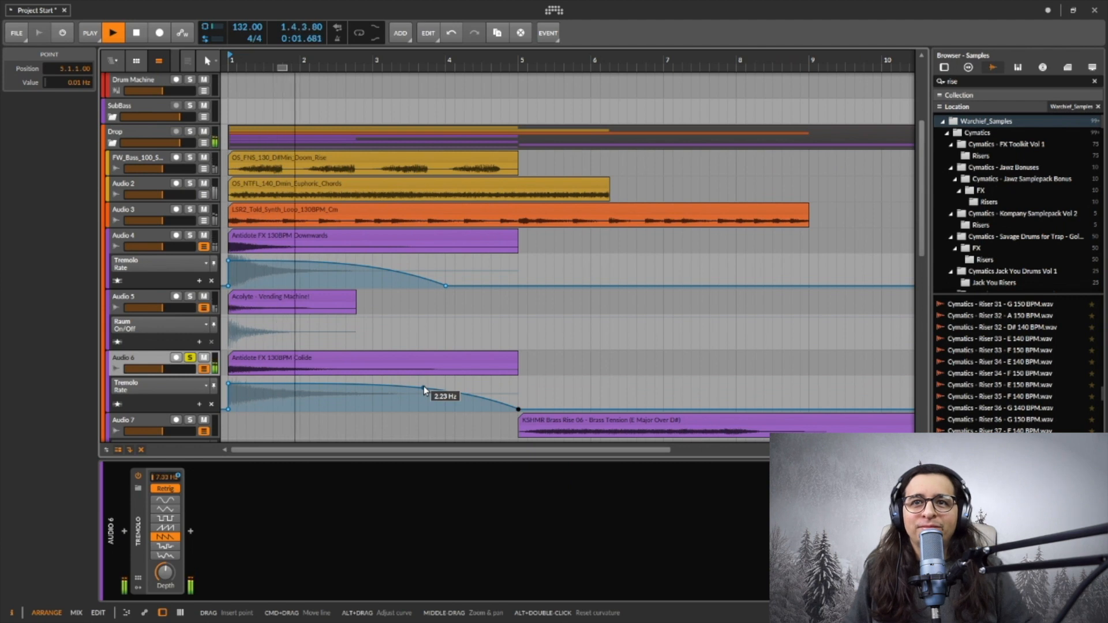
pyautogui.press('space')
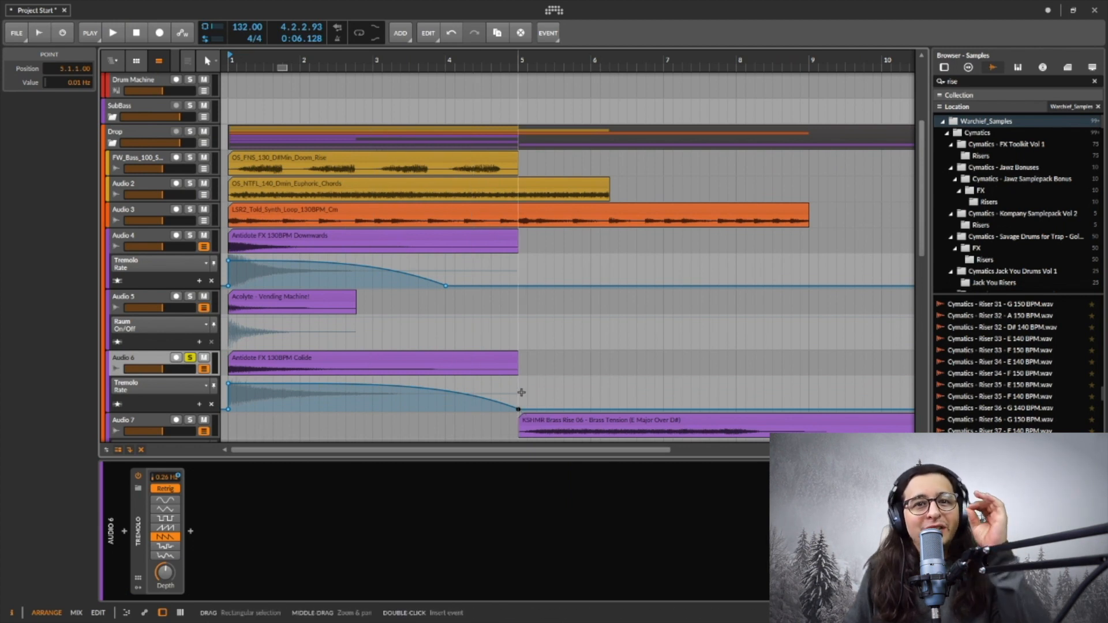
# Step: Solo Audio 7 and play its KSHMR Brass Rise clip from bar 5 with the Tremolo bypassed
pyautogui.scroll(-2, 191, 359)
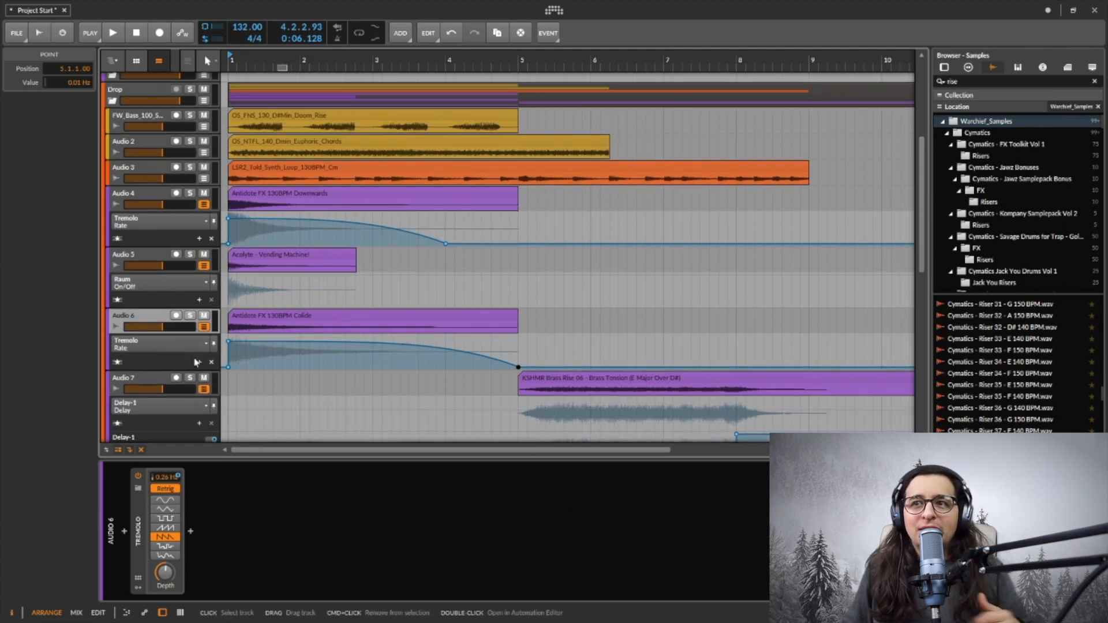
pyautogui.click(189, 368)
pyautogui.scroll(-3, 193, 352)
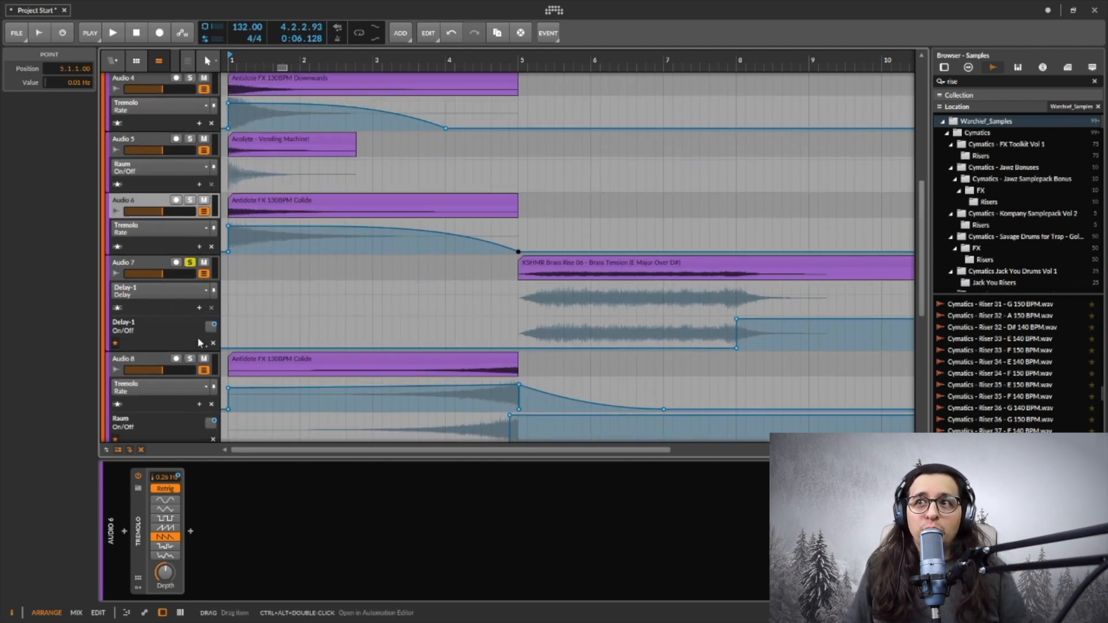
pyautogui.click(167, 300)
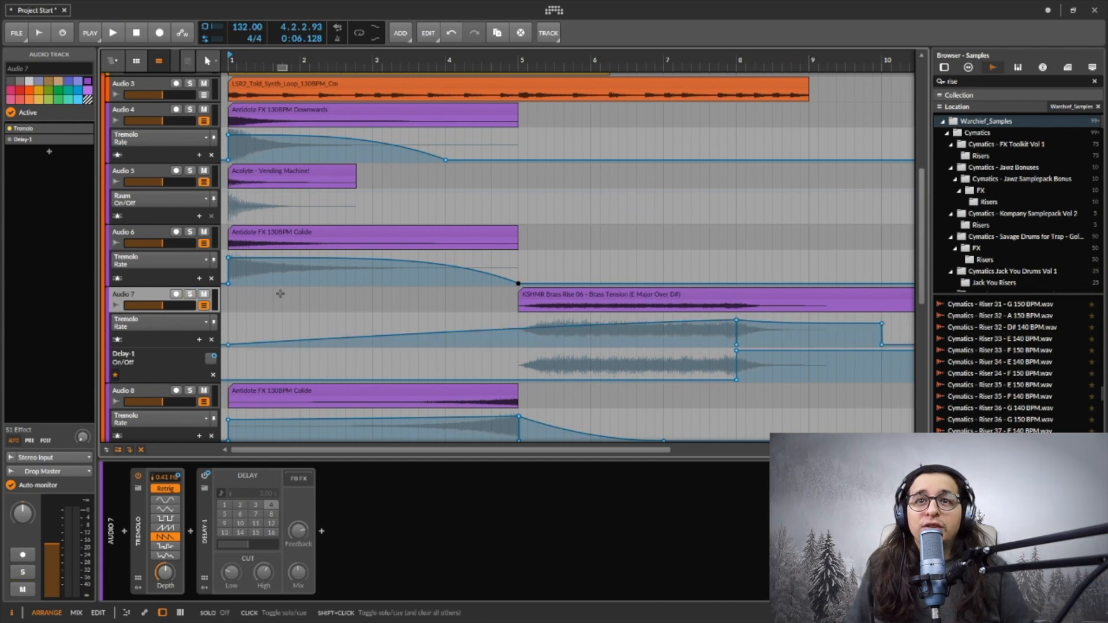
pyautogui.click(138, 476)
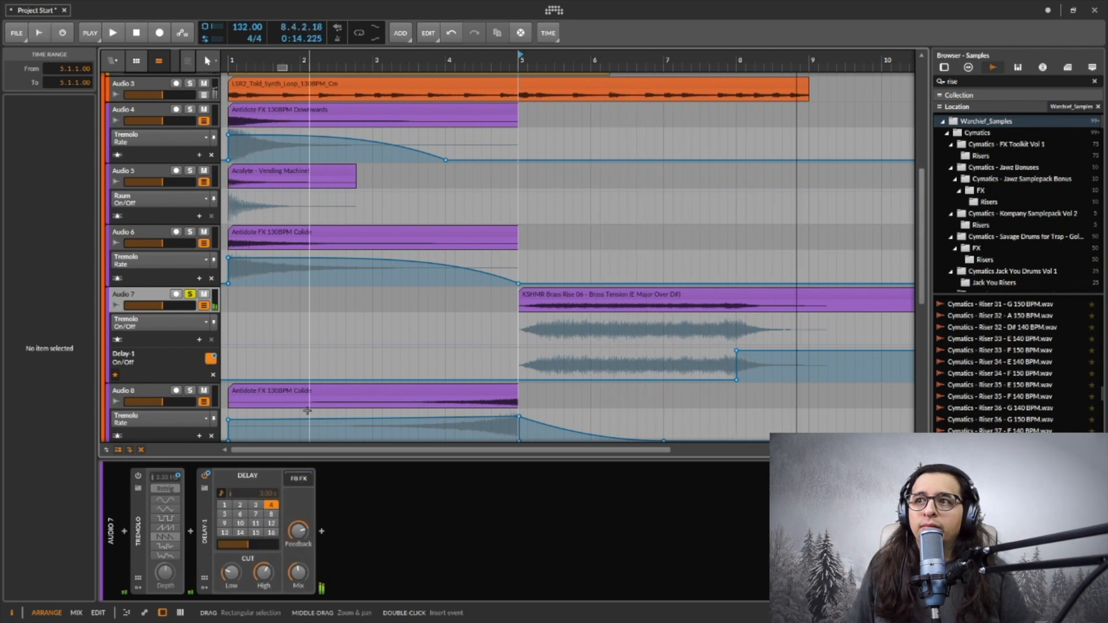
pyautogui.press('space')
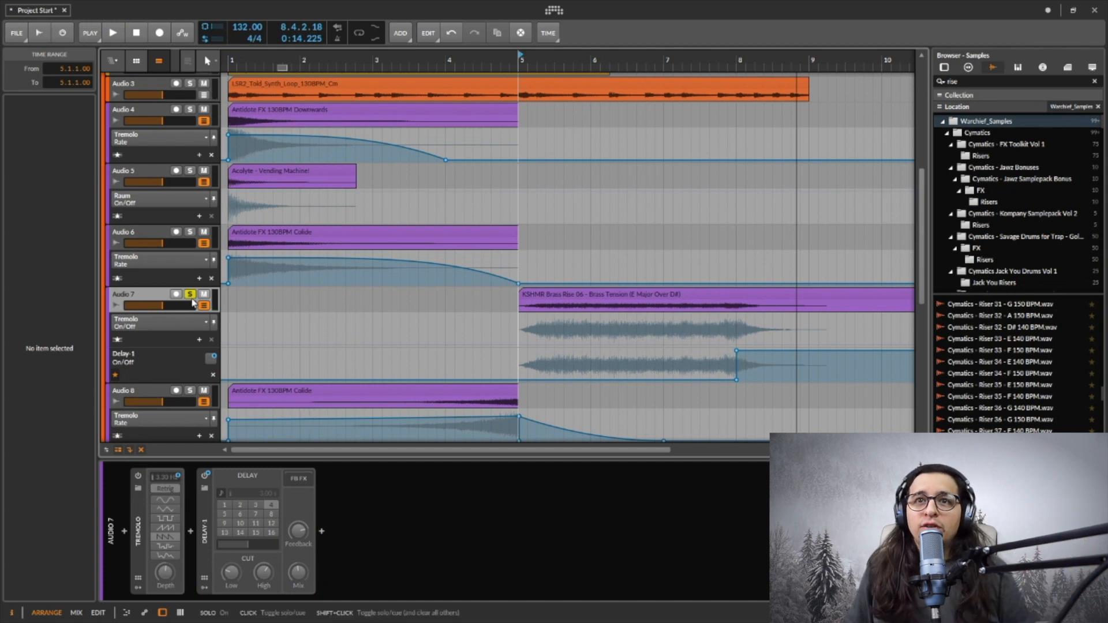
# Step: Re-enable Audio 7's Tremolo, show its Rate automation and play the KSHMR Brass Rise clip from bar 5
pyautogui.click(139, 477)
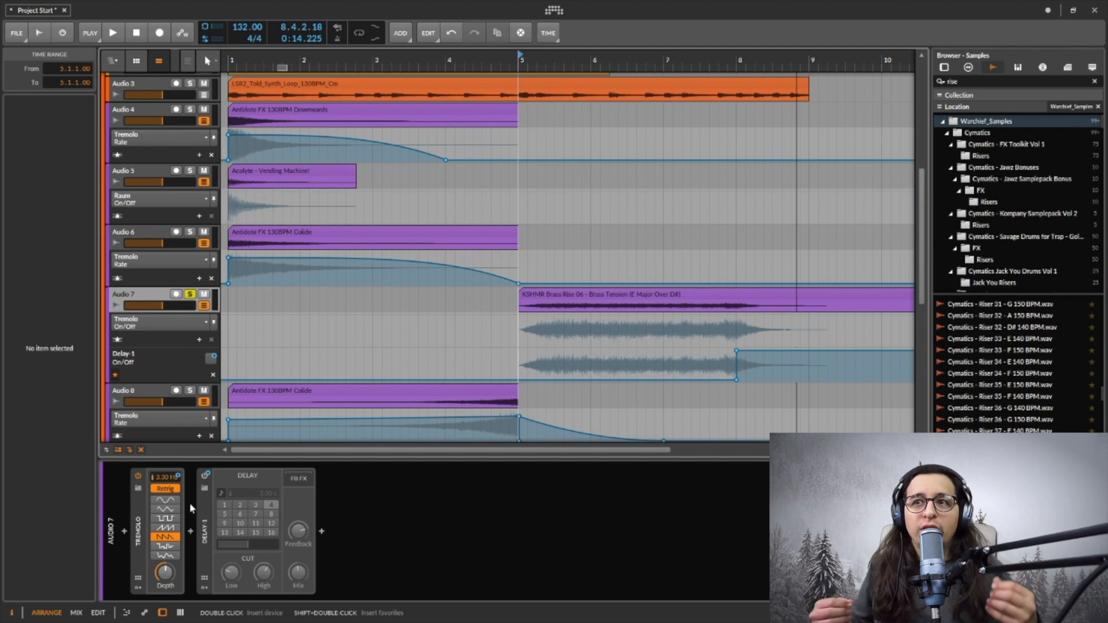
pyautogui.press('space')
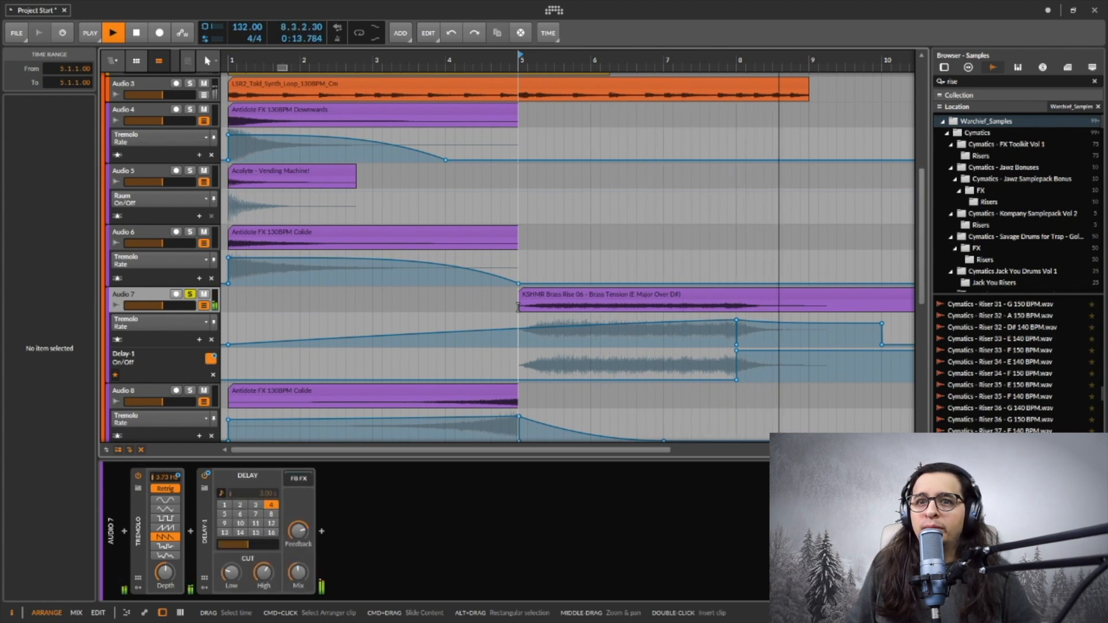
pyautogui.press('space')
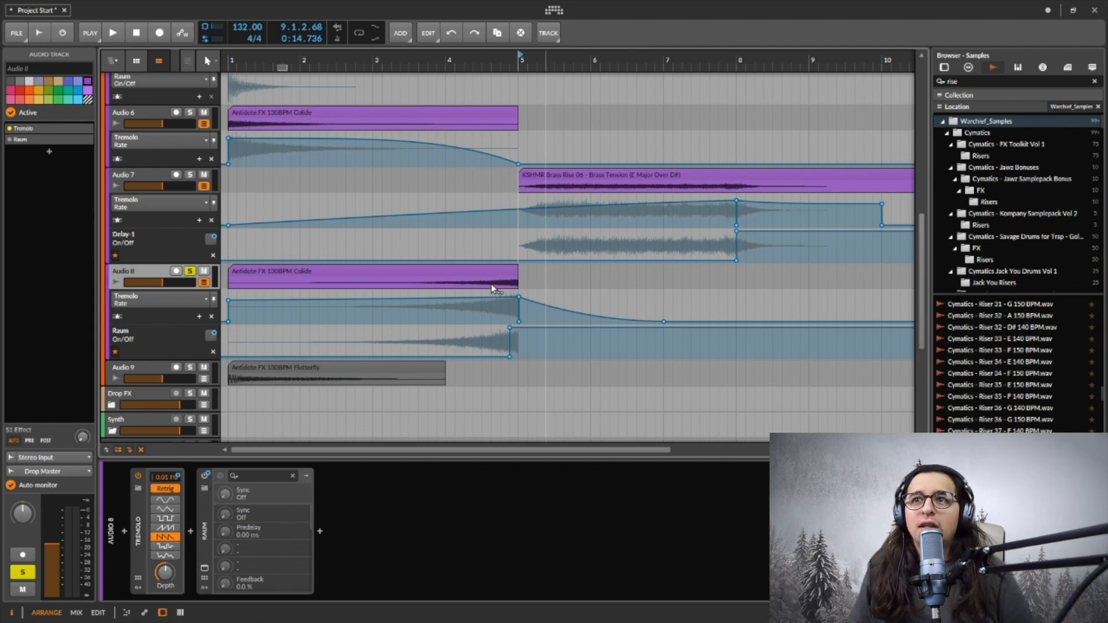
# Step: Solo Audio 8, bypass its Tremolo and play the Antidote FX 130BPM Collide riser clip from bar 3
pyautogui.click(137, 476)
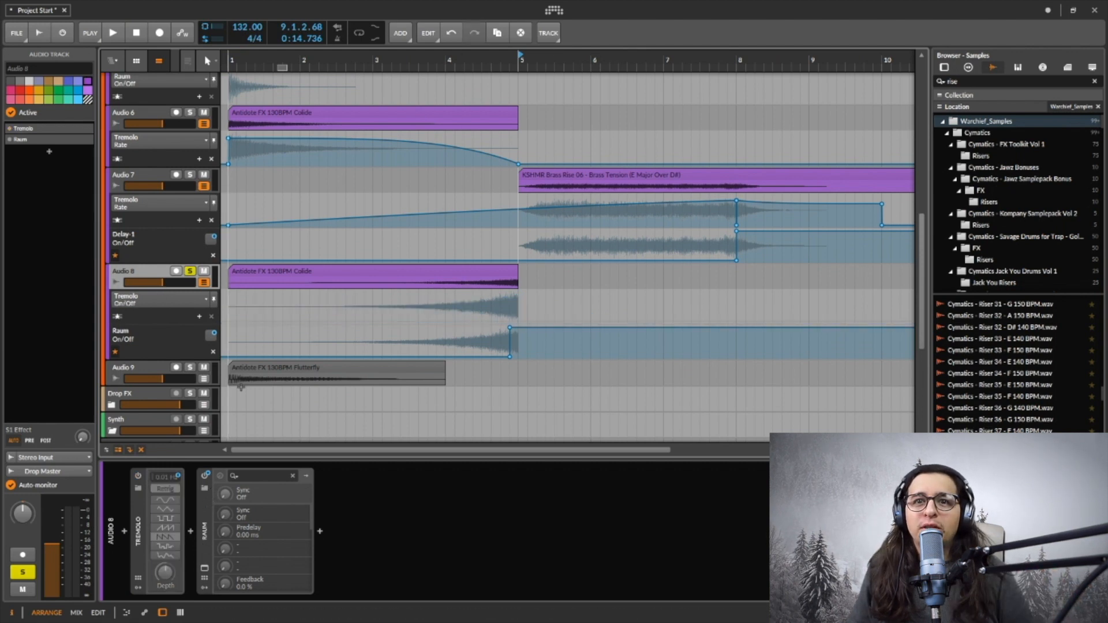
pyautogui.click(373, 293)
pyautogui.press('space')
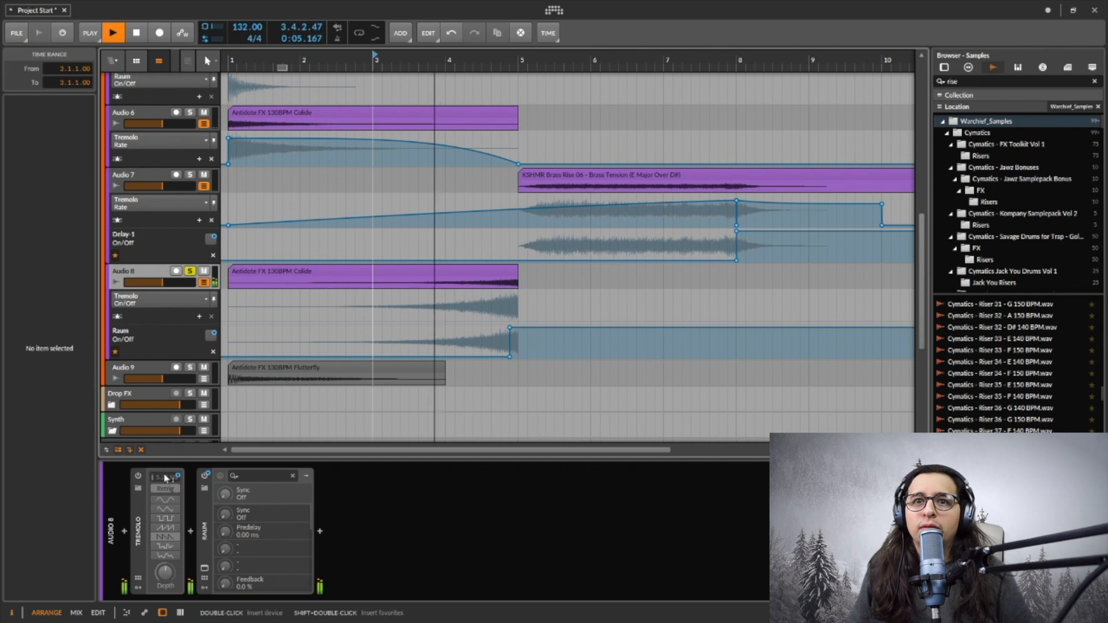
# Step: Re-enable Audio 8's Tremolo, show its Rate automation and play the track from bar 1 through the Raum section, then stop playback
pyautogui.click(166, 478)
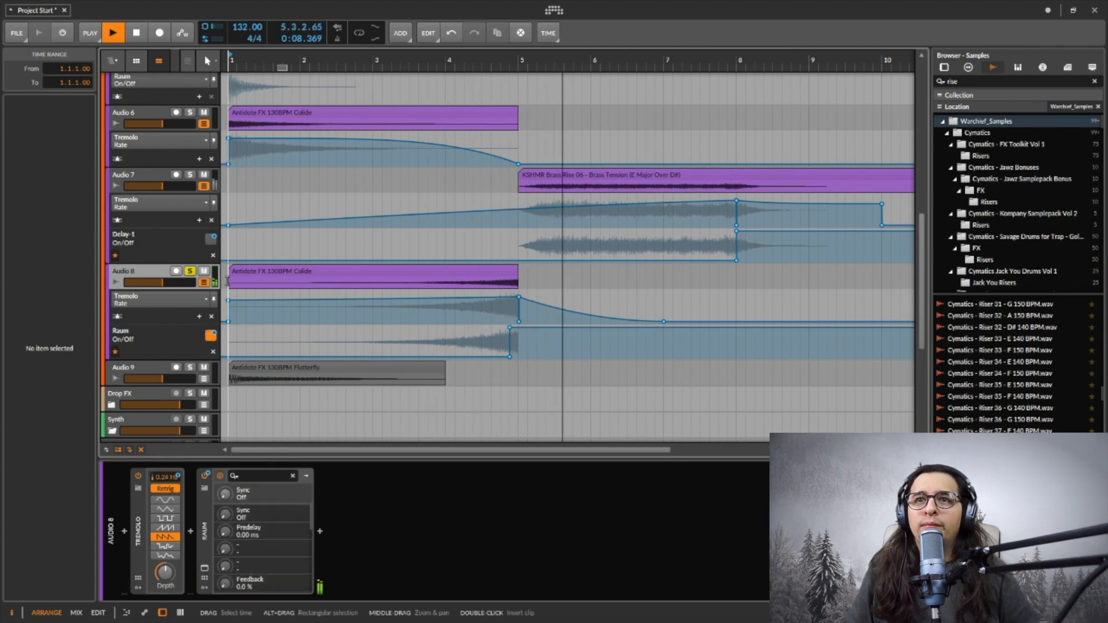
pyautogui.press('space')
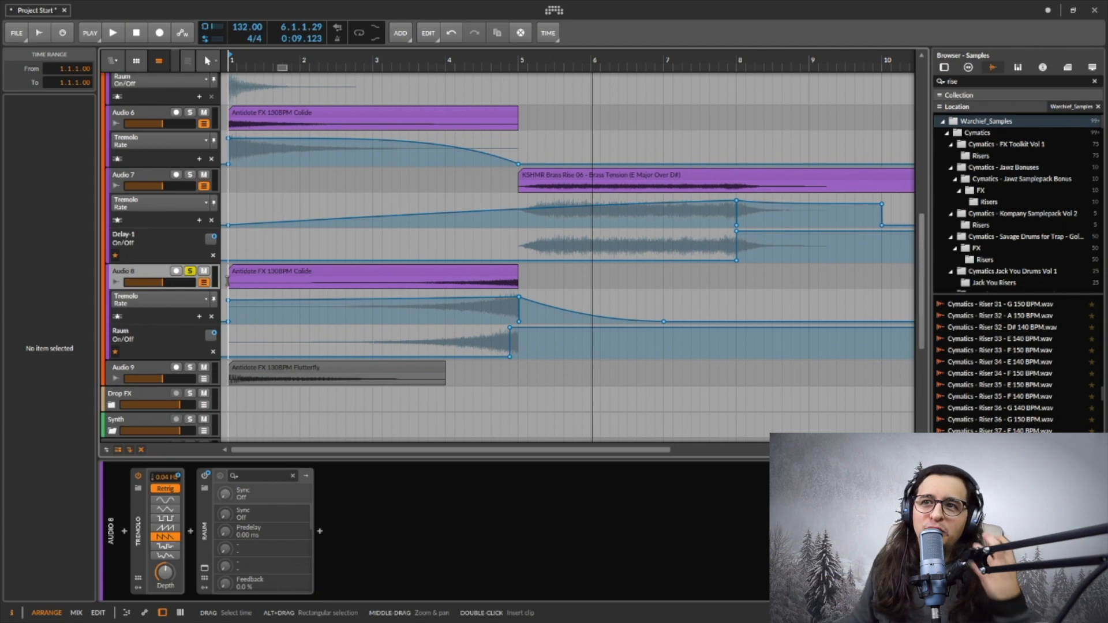